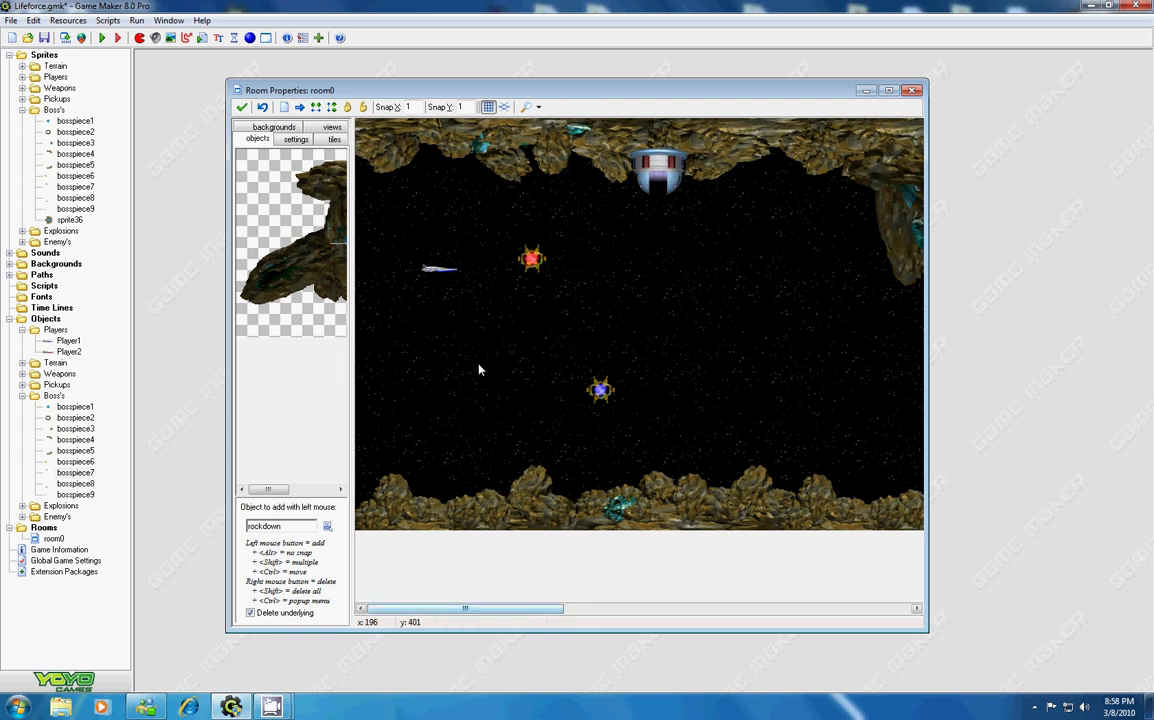
Delete the lower wing piece of the assembled boss in room0 and undo the deletion
left_click_drag(472, 610, 810, 611)
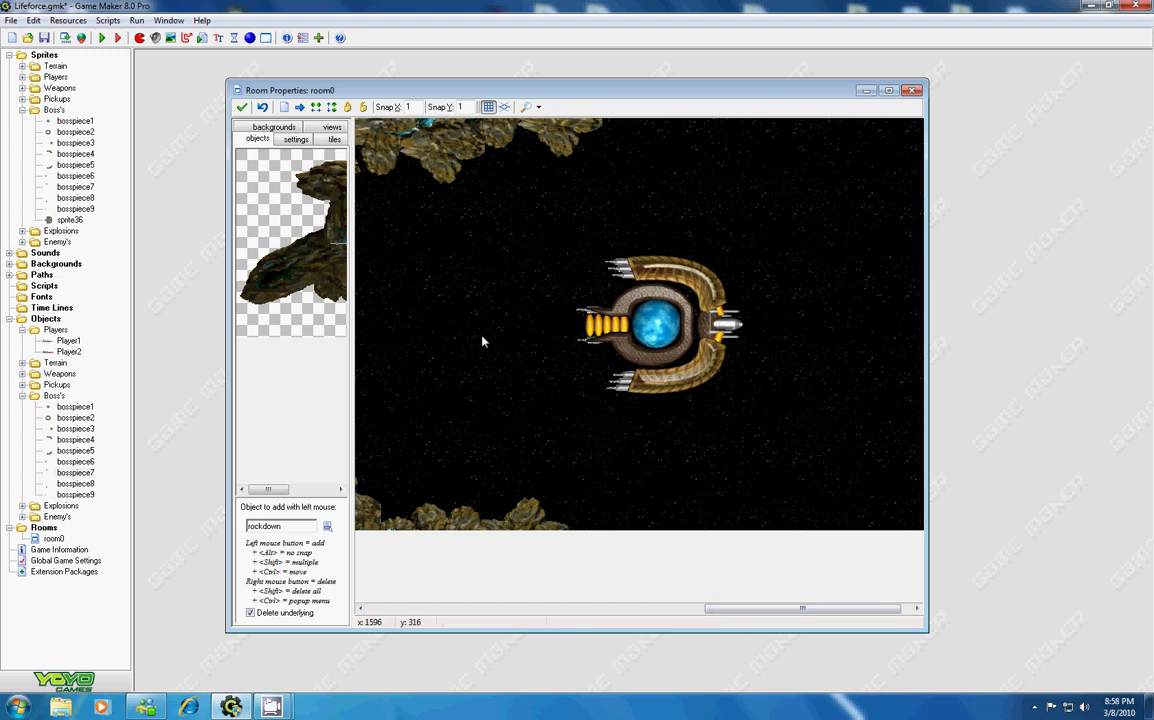
left_click_drag(568, 94, 583, 95)
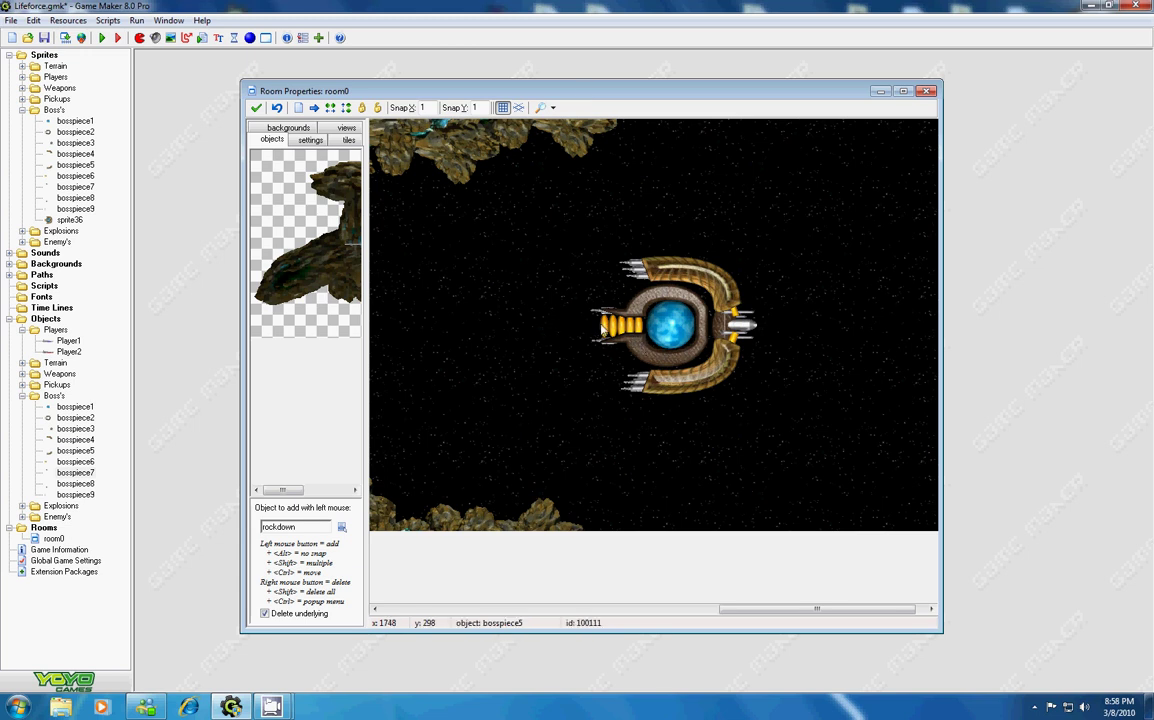
right_click(698, 384)
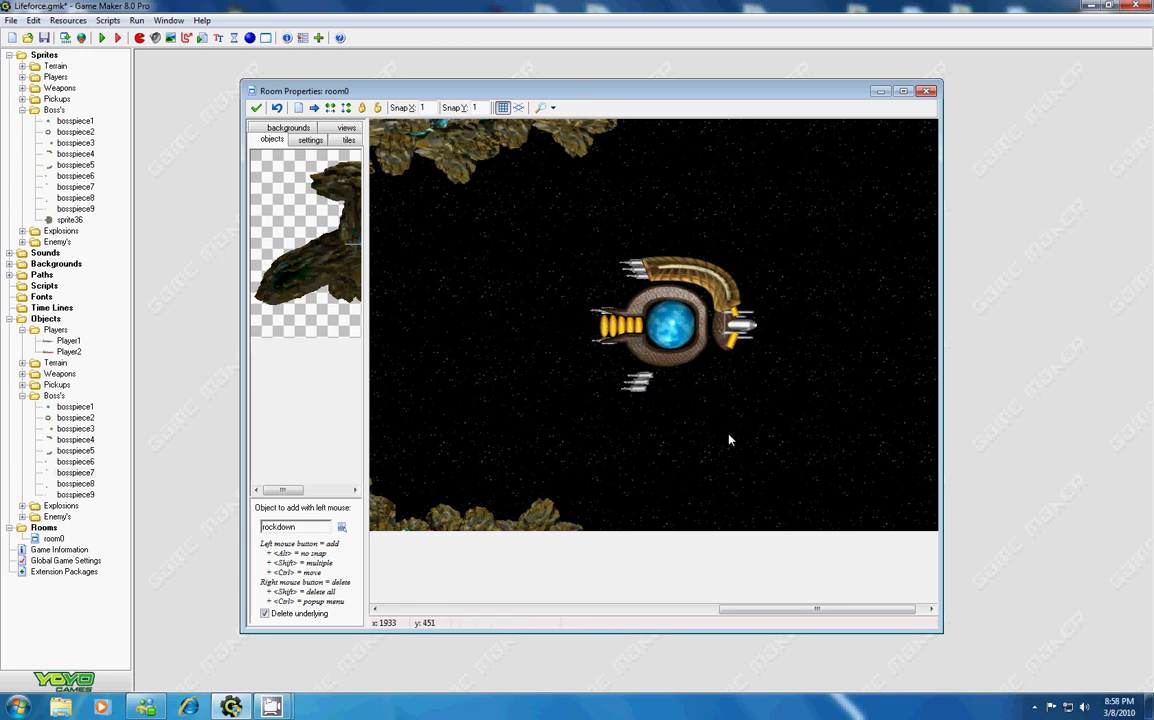
right_click(699, 372, "shift")
key("ctrl+z")
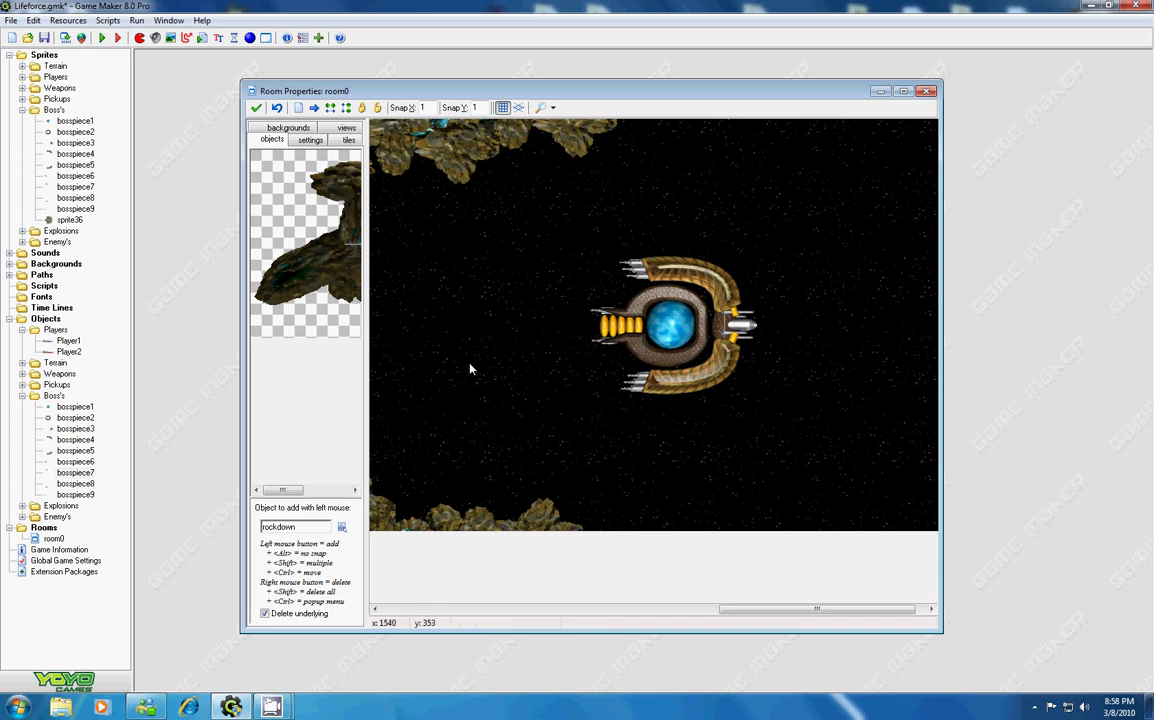
Look through the sprite properties of bosspiece1 to bosspiece4, closing all except bosspiece1
mouse_move(777, 611)
left_mouse_down()
mouse_move(788, 612)
mouse_move(777, 614)
left_mouse_up()
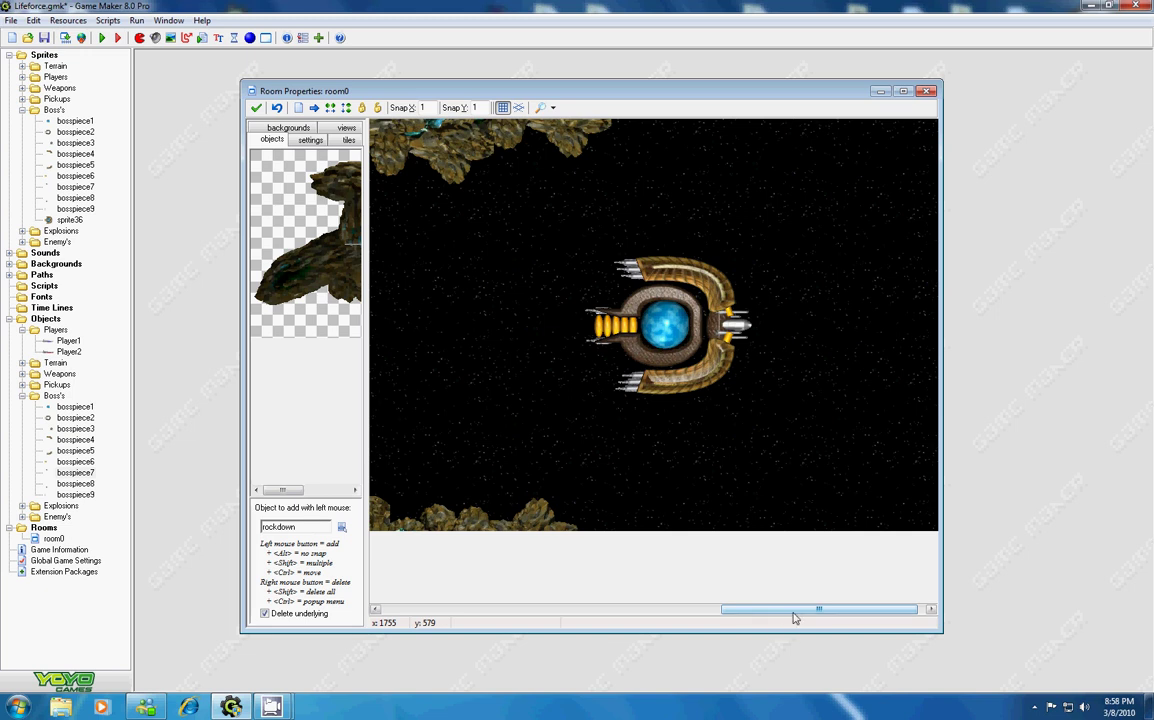
mouse_move(794, 614)
left_mouse_down()
mouse_move(815, 613)
mouse_move(726, 613)
mouse_move(840, 613)
mouse_move(772, 613)
left_mouse_up()
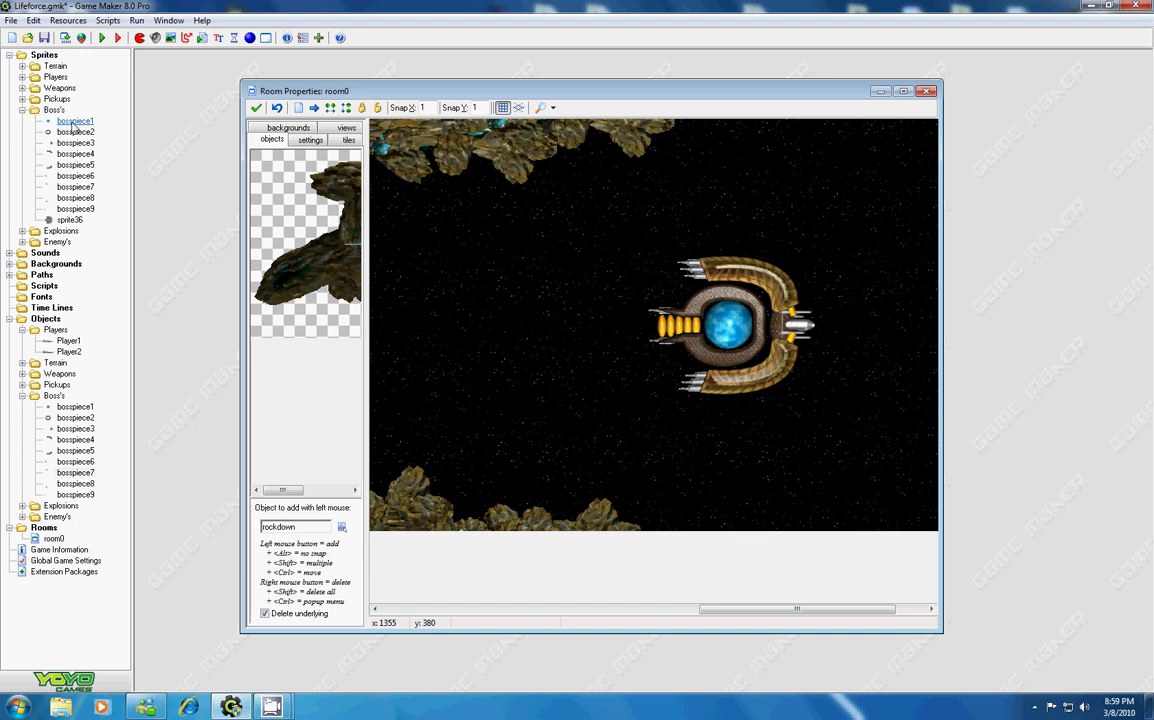
double_click(74, 122)
left_click(82, 132)
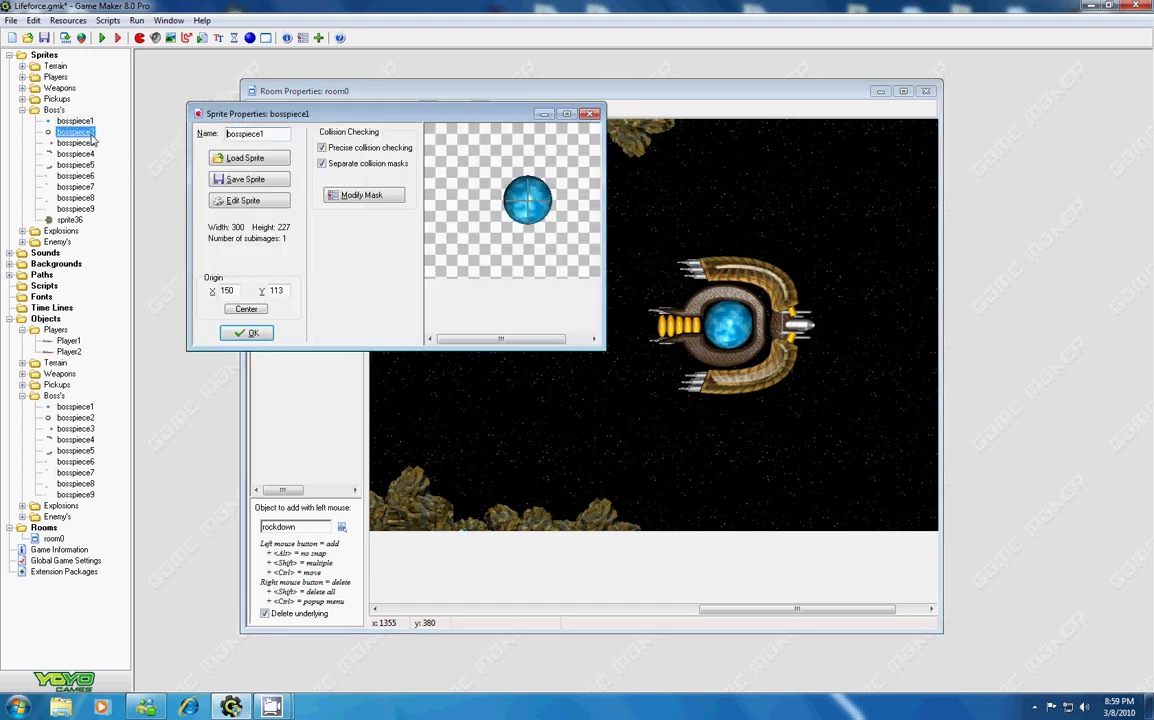
double_click(85, 143)
left_click(86, 154)
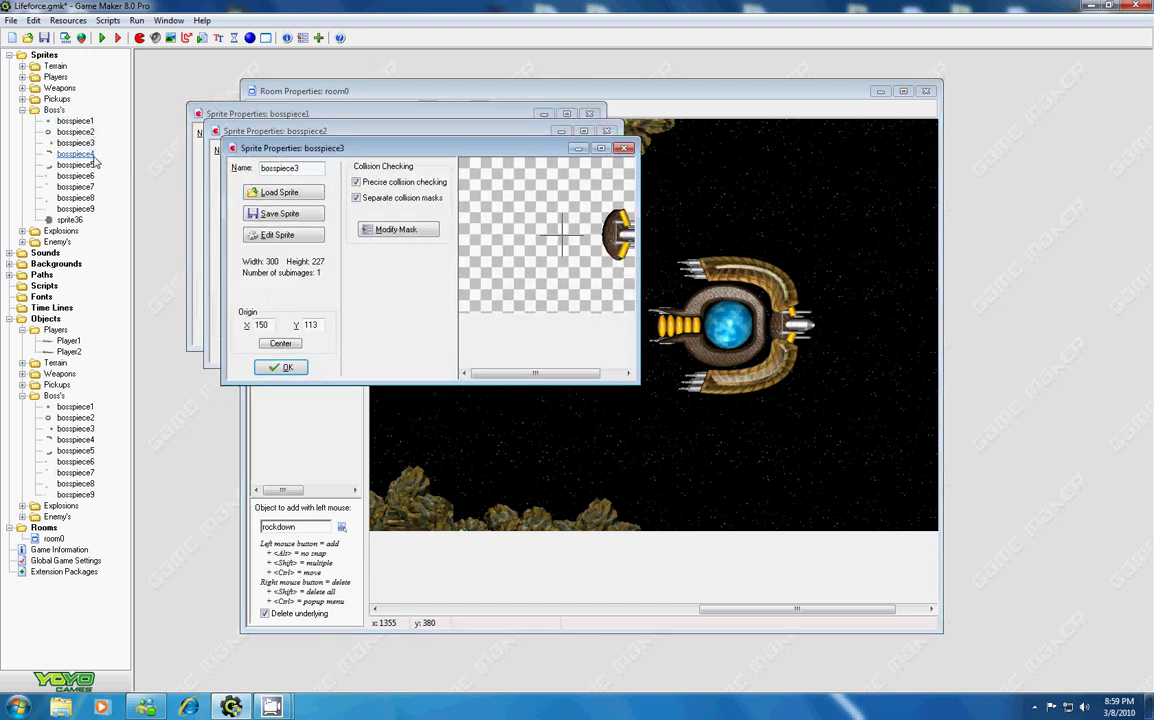
double_click(86, 154)
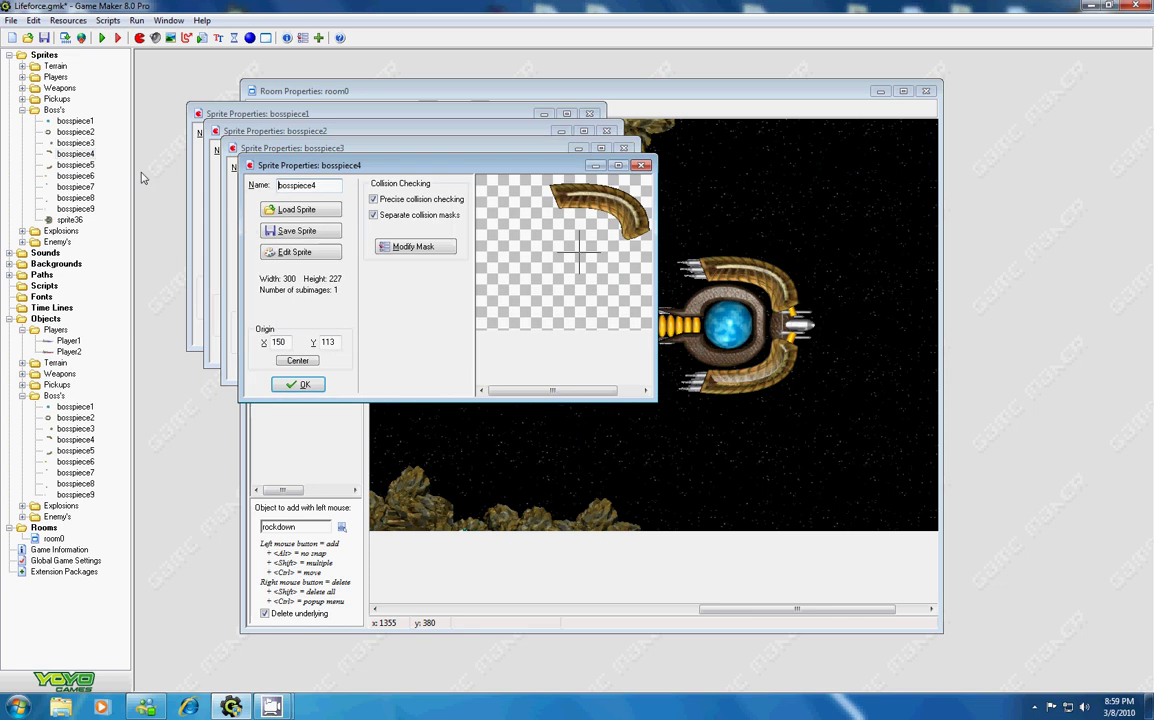
left_click(298, 385)
left_click(270, 369)
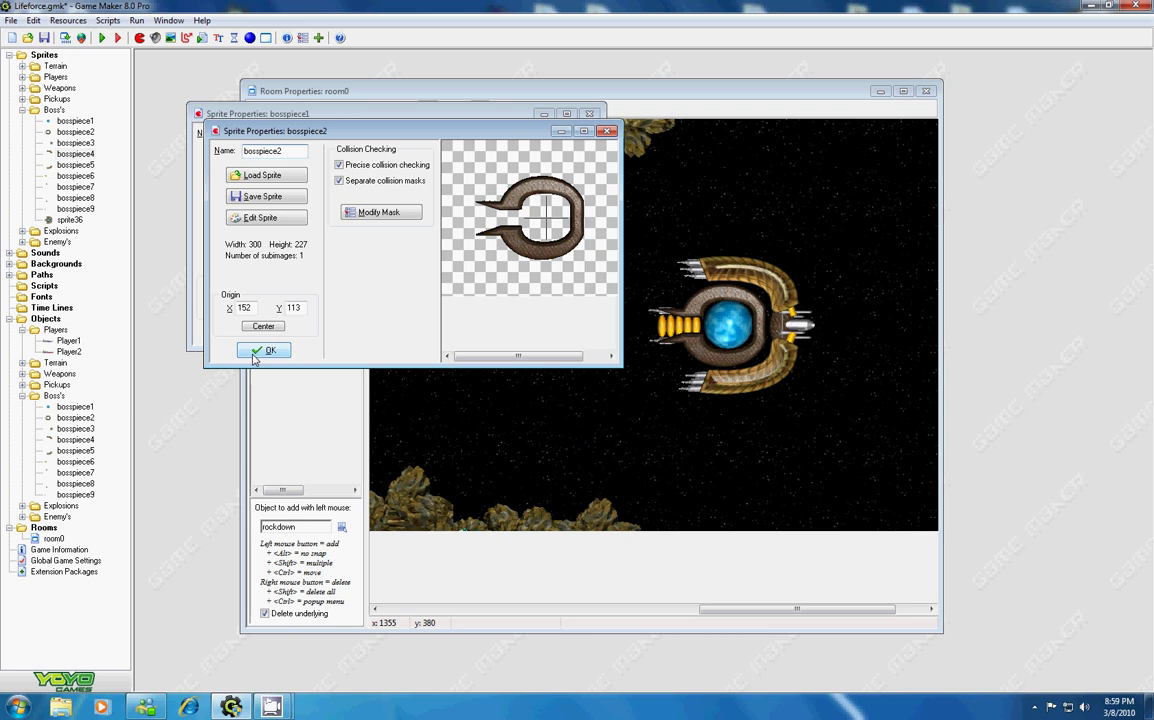
left_click(256, 354)
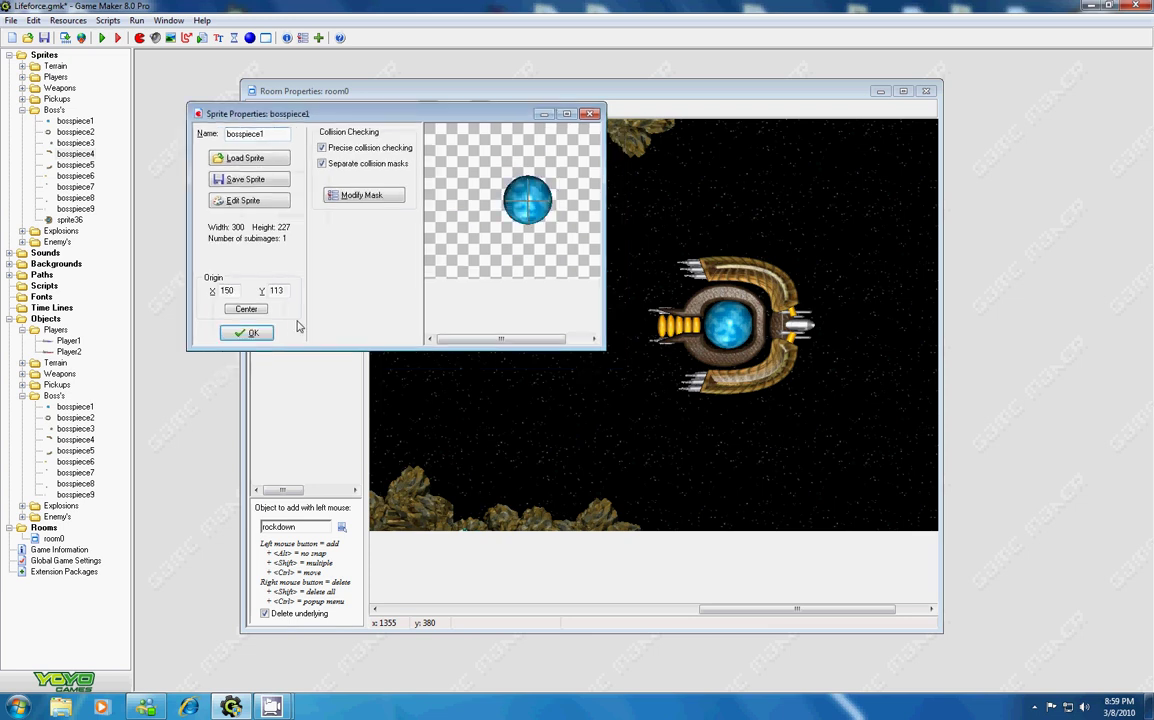
Enlarge the bosspiece1 sprite properties window to show the full sprite, and place it beside the boss
left_click_drag(608, 355, 664, 413)
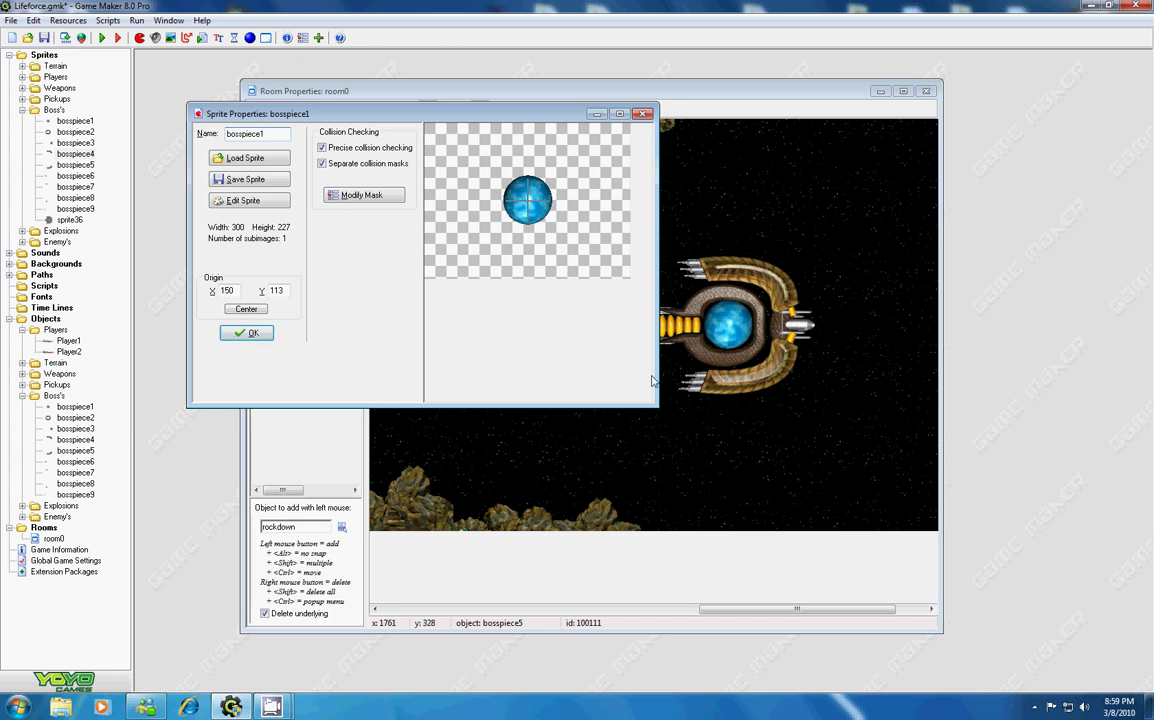
left_click_drag(659, 407, 675, 420)
left_click_drag(565, 111, 477, 198)
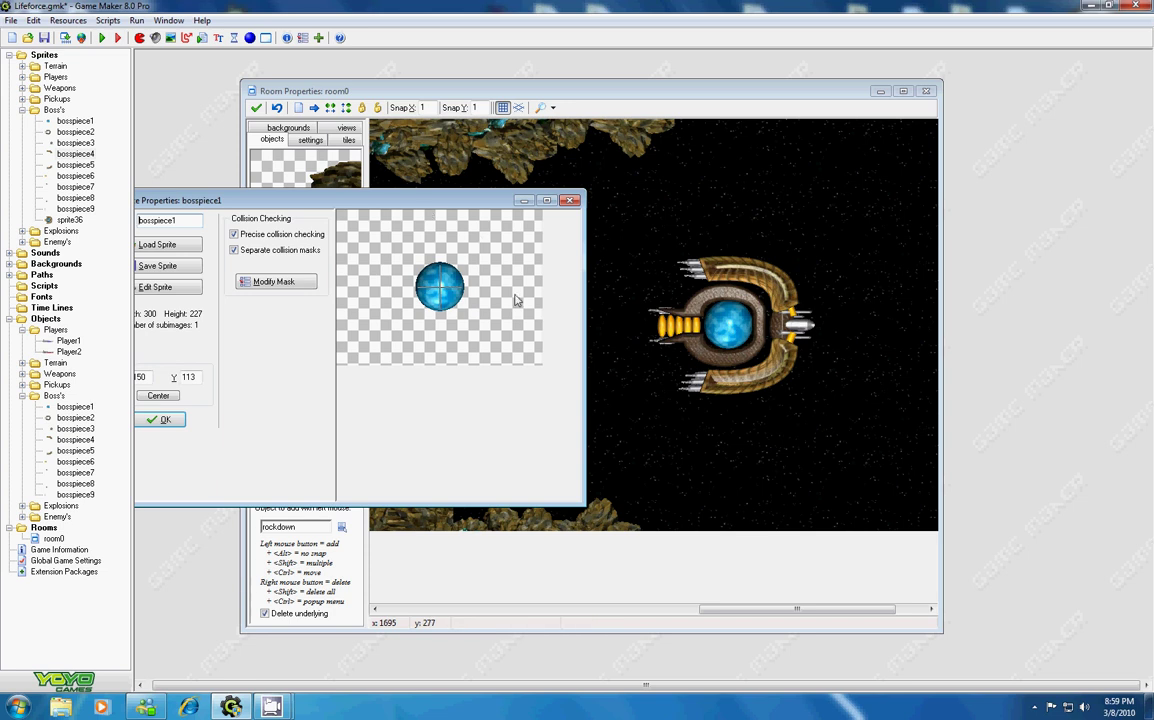
left_click_drag(500, 197, 539, 191)
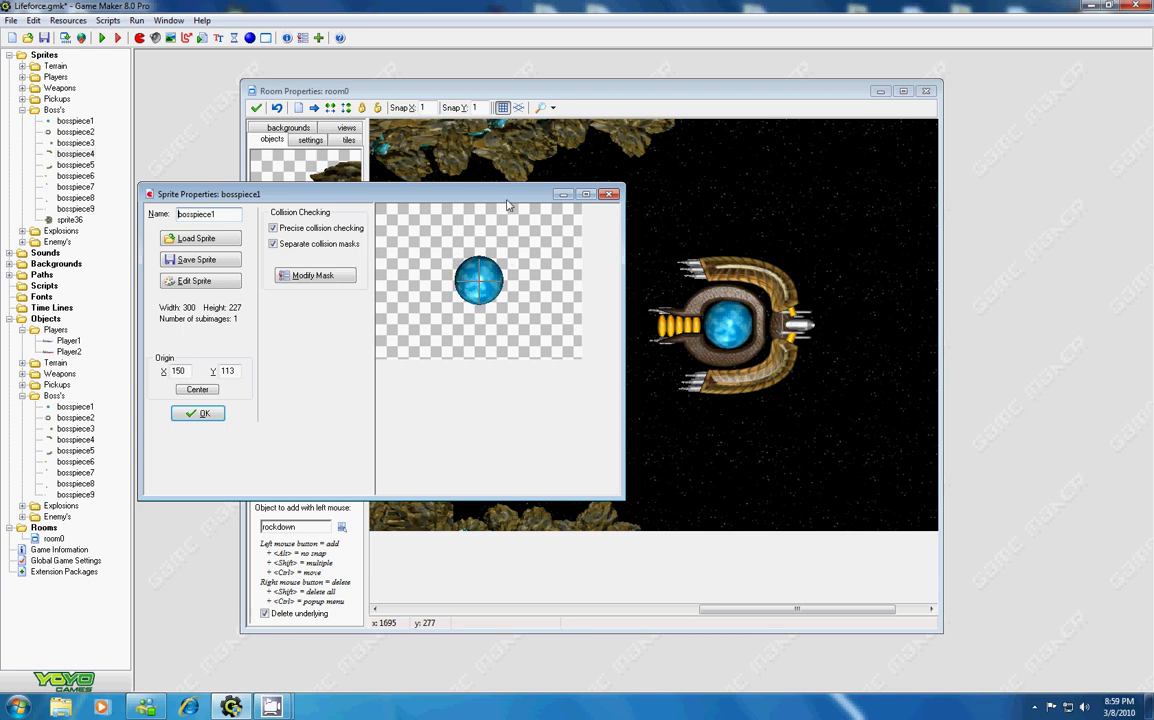
mouse_move(502, 206)
left_mouse_down()
mouse_move(770, 221)
mouse_move(757, 239)
mouse_move(669, 211)
mouse_move(480, 183)
mouse_move(500, 186)
left_mouse_up()
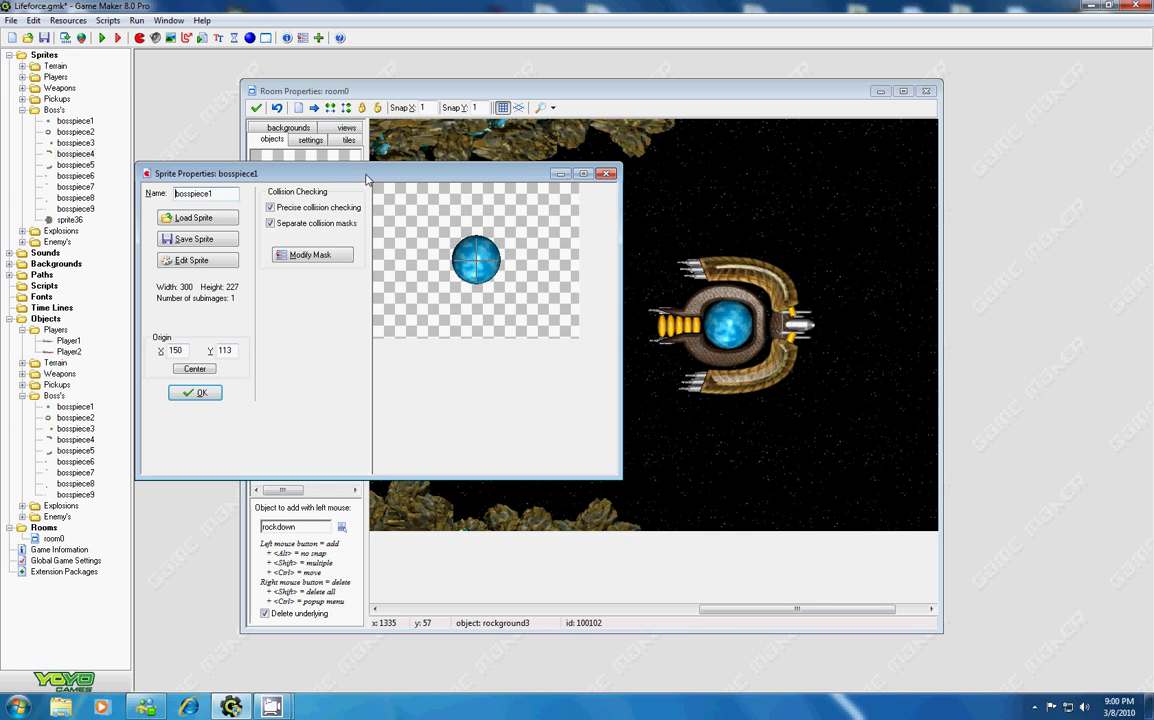
left_click_drag(300, 173, 331, 152)
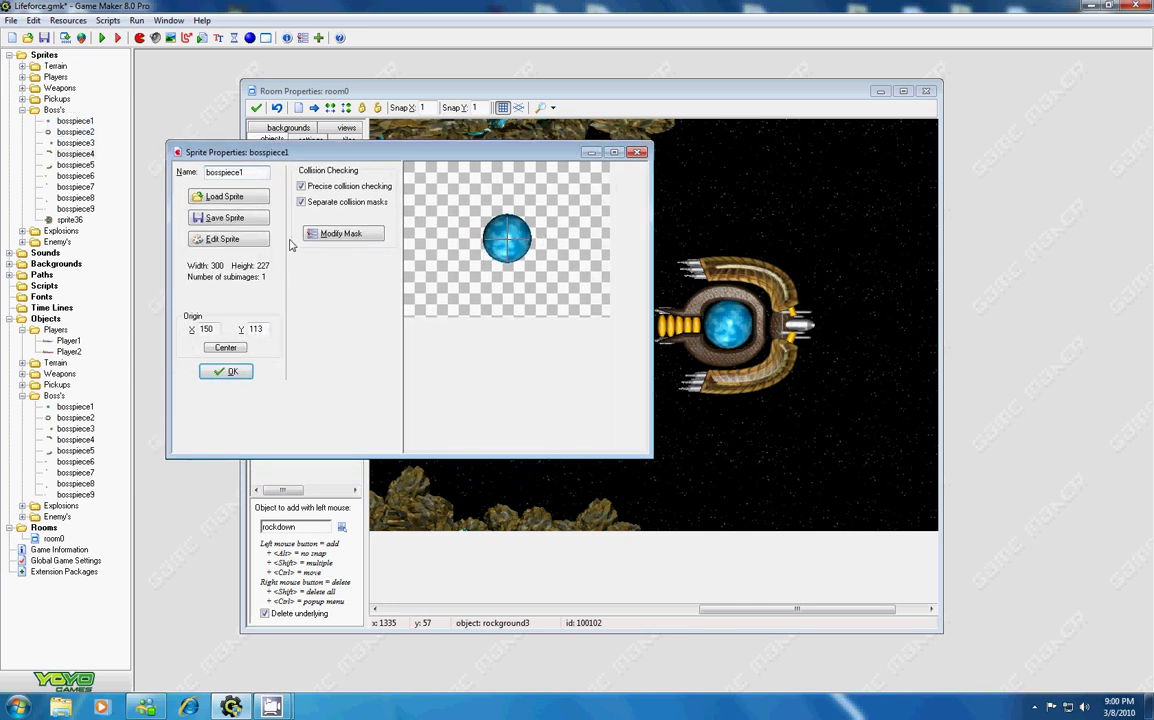
Examine the bosspiece1 image in the image editor and return to its sprite properties
left_click(224, 238)
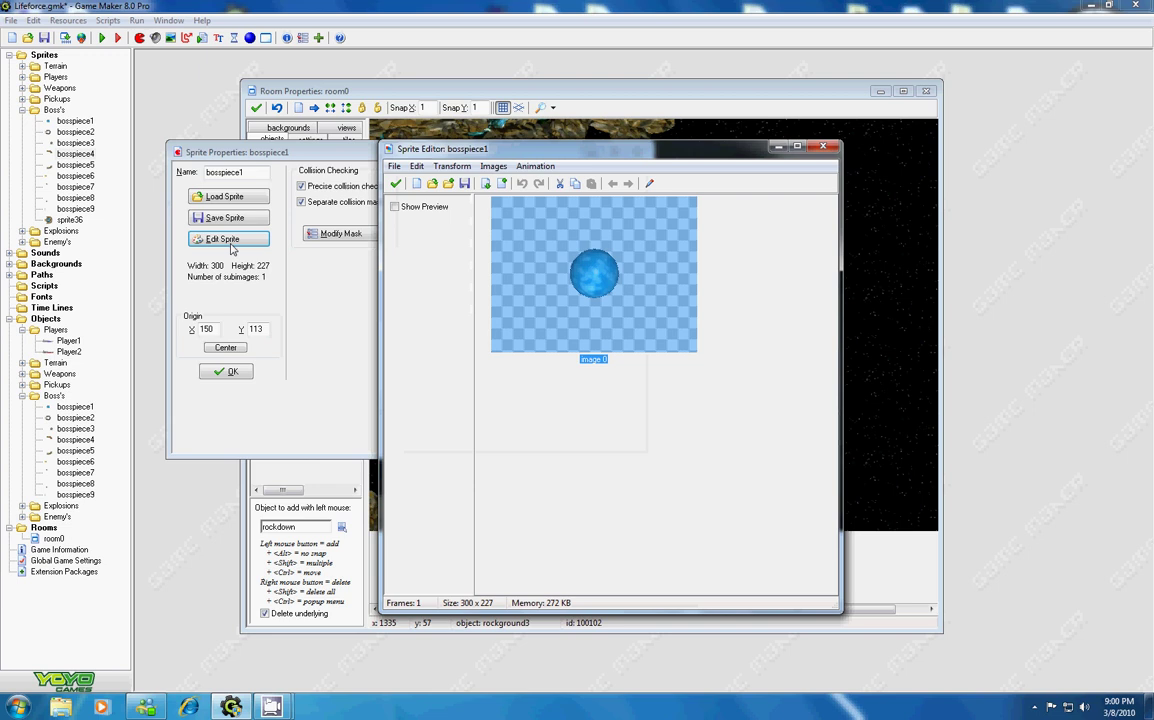
double_click(512, 240)
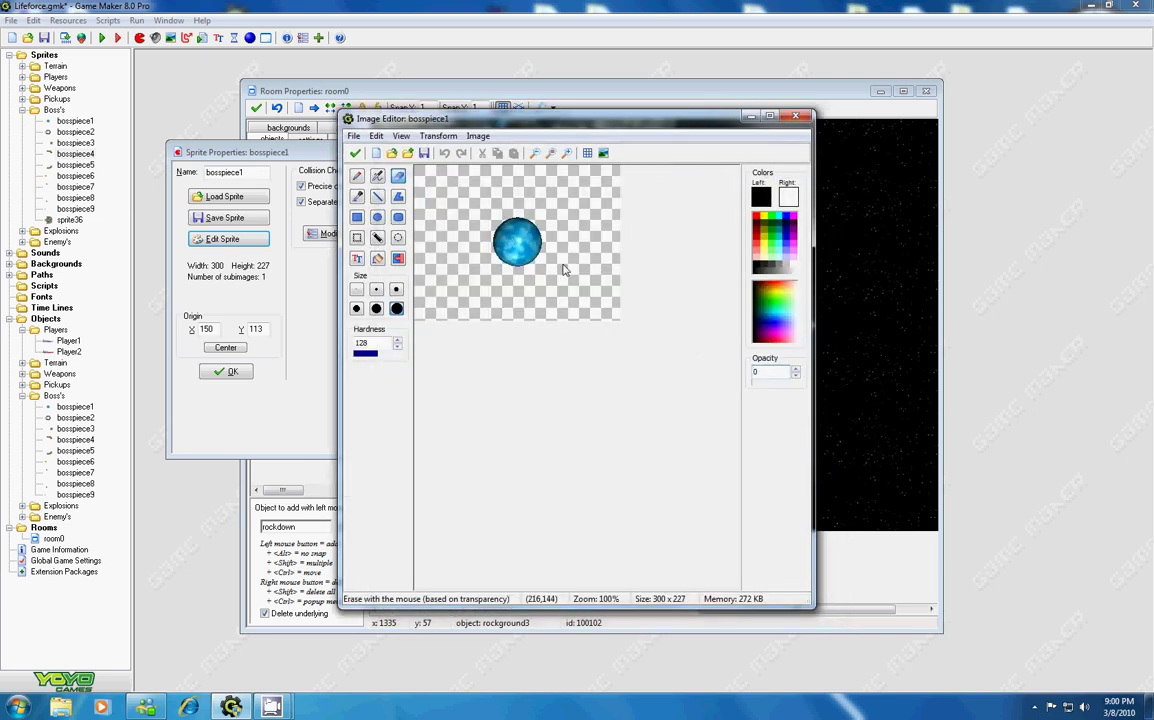
left_click(485, 194)
left_click(357, 155)
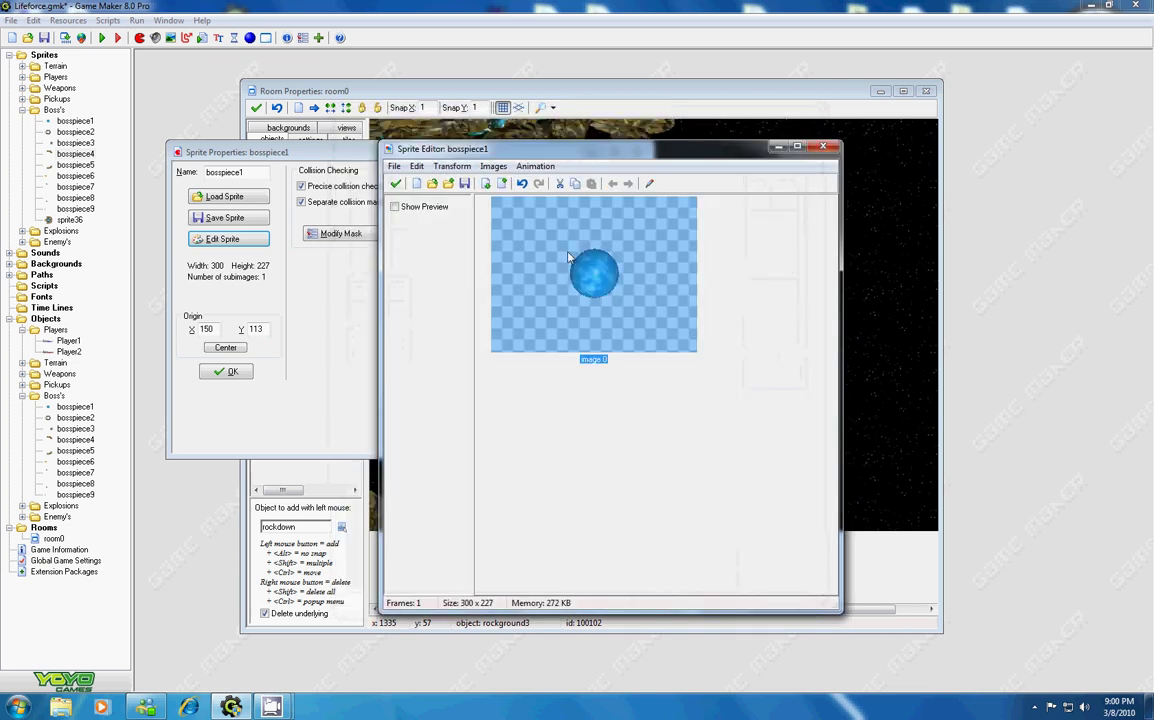
left_click(395, 184)
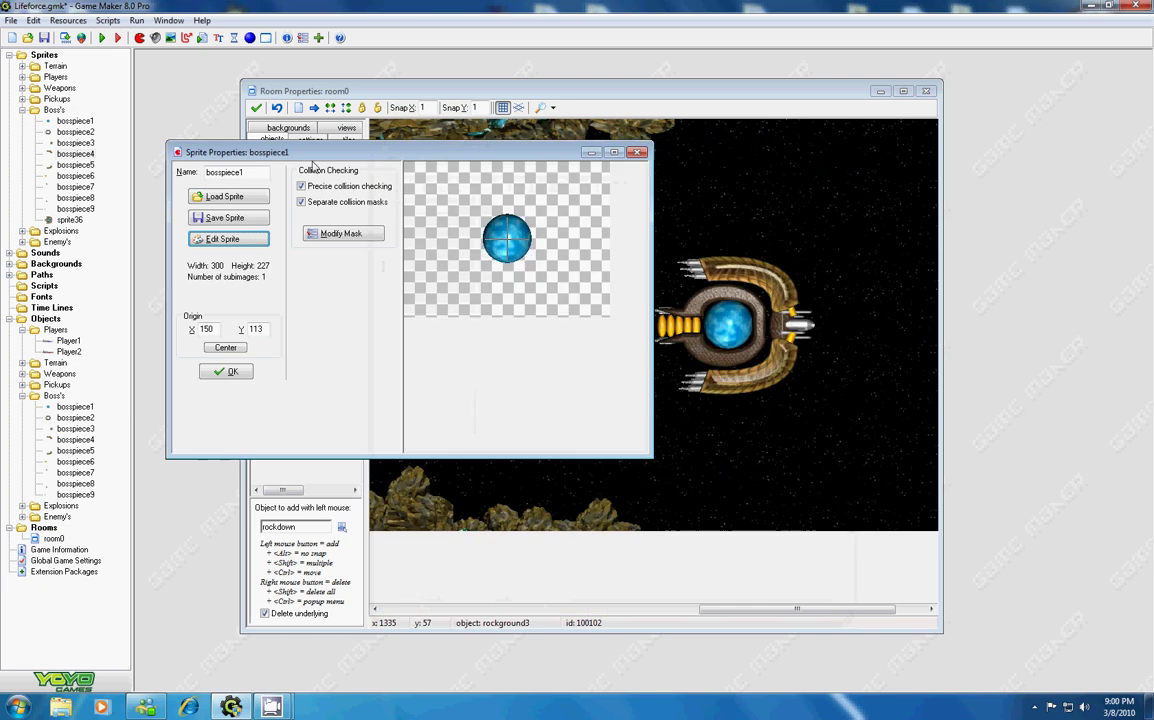
Examine the bosspiece2 sprite and its image in the image editor, and close both sprite properties windows
double_click(75, 131)
left_click_drag(588, 183, 503, 179)
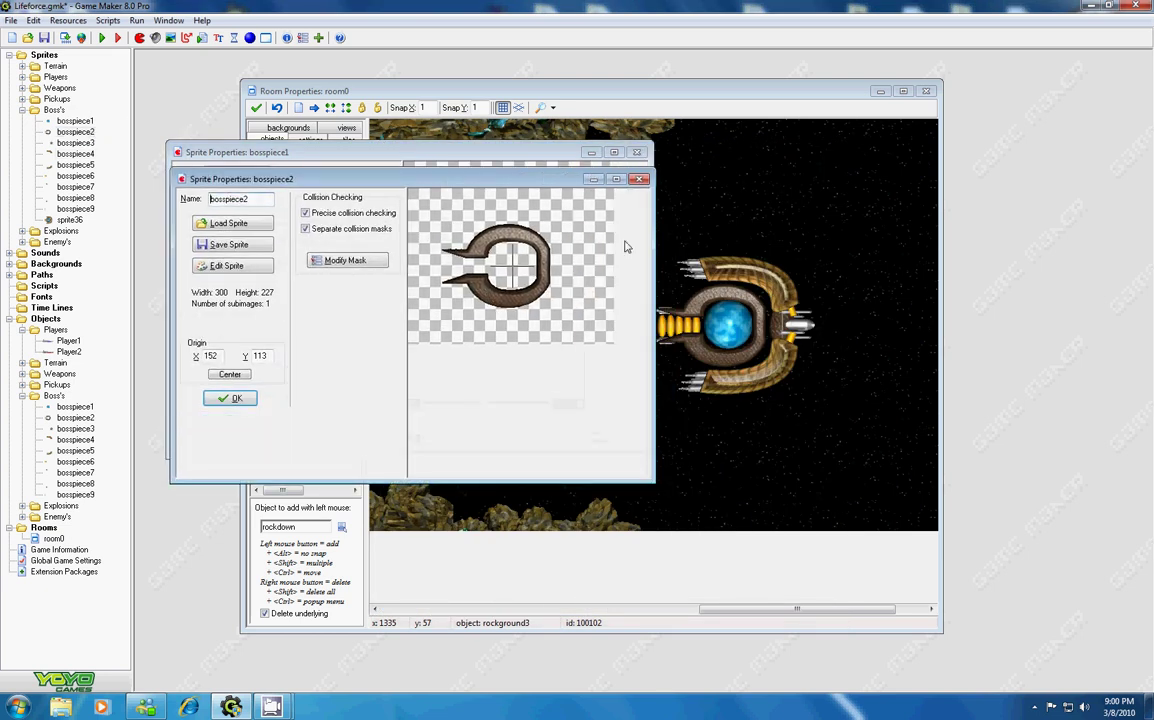
left_click_drag(550, 190, 527, 197)
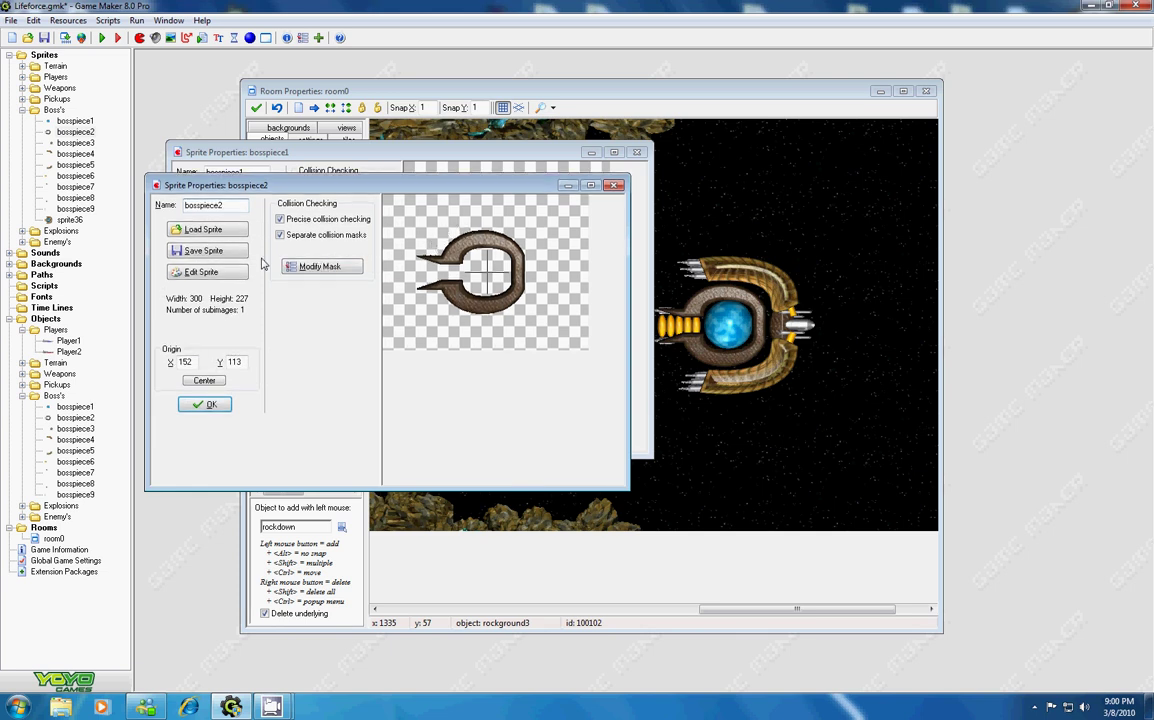
left_click(205, 271)
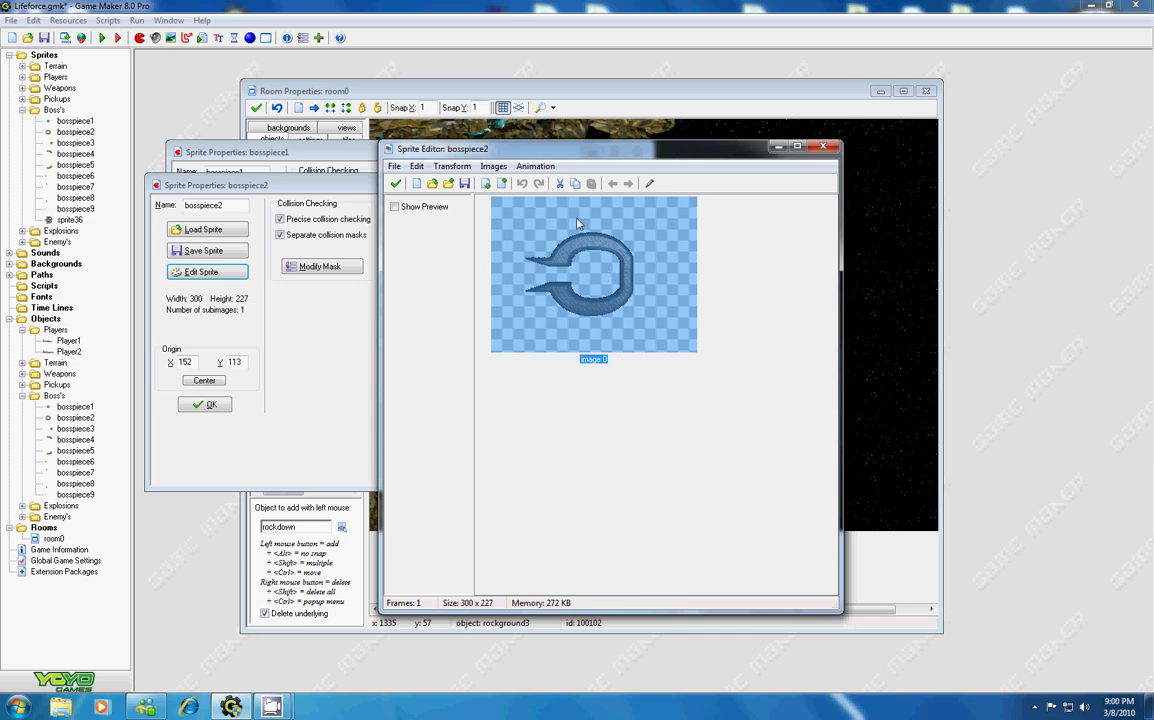
double_click(563, 252)
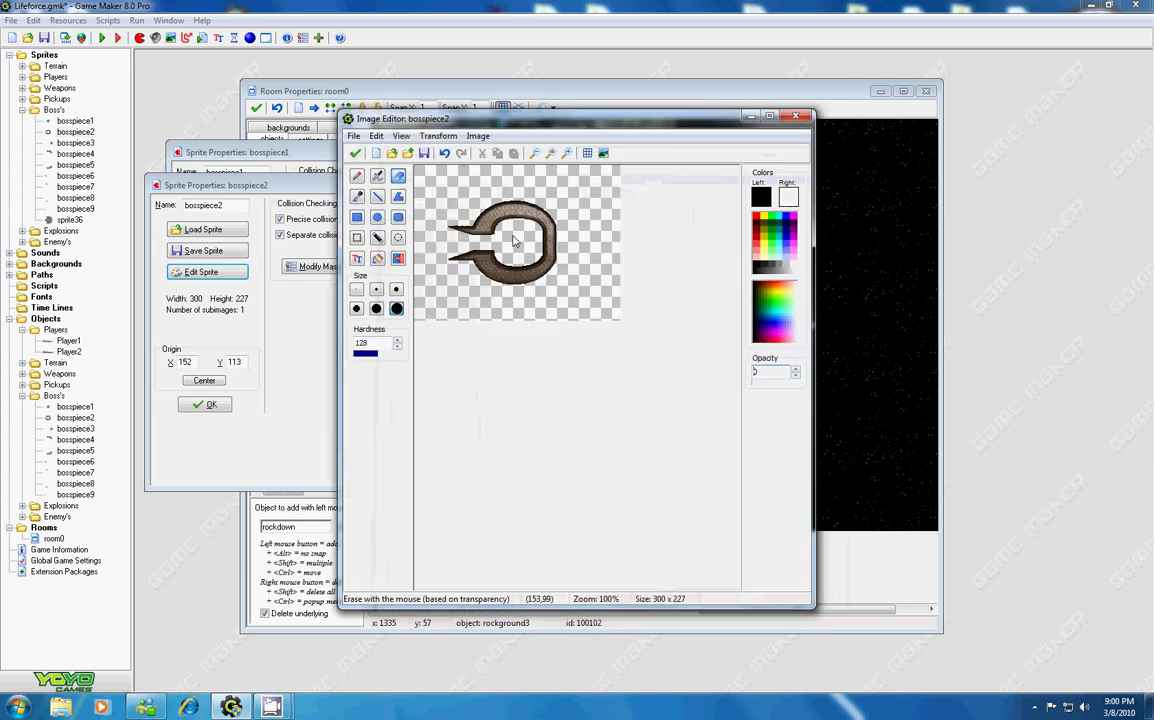
left_click(355, 153)
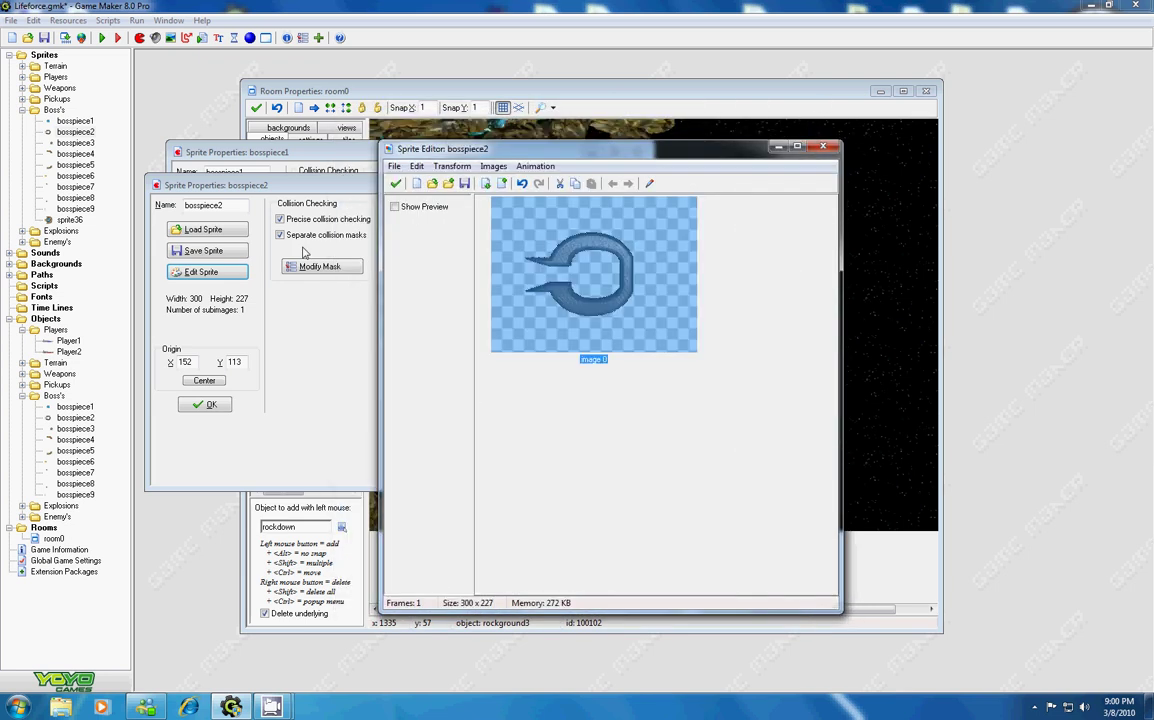
left_click(396, 183)
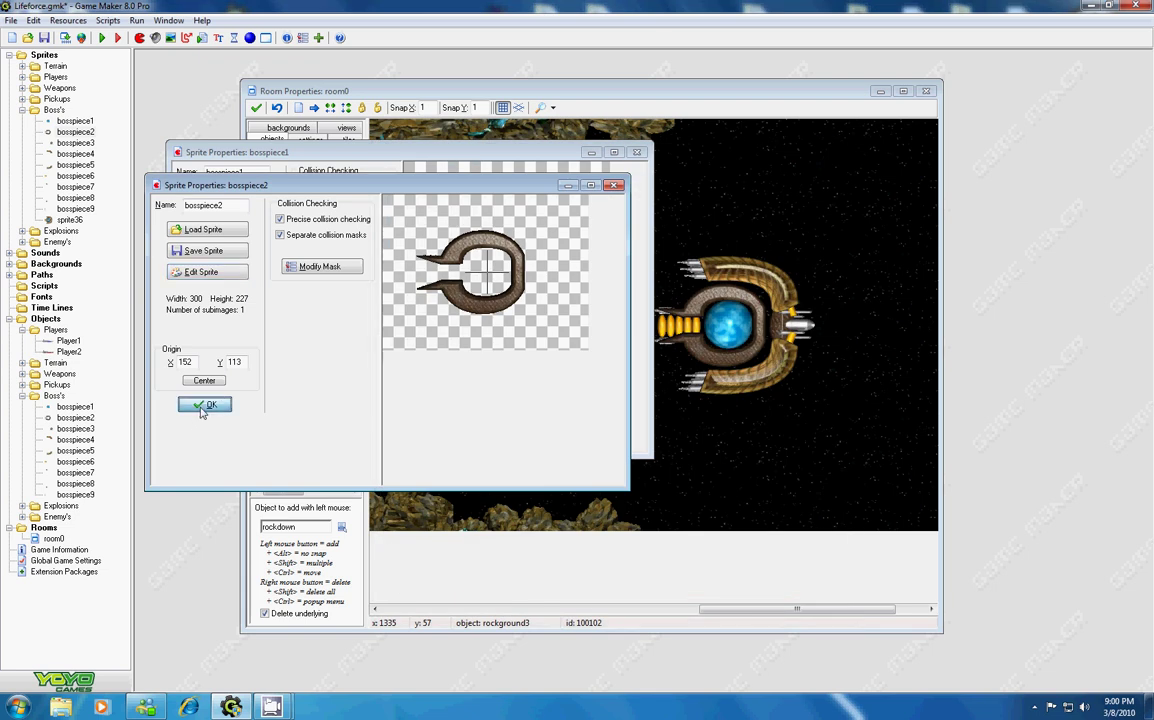
left_click(205, 404)
left_click(226, 371)
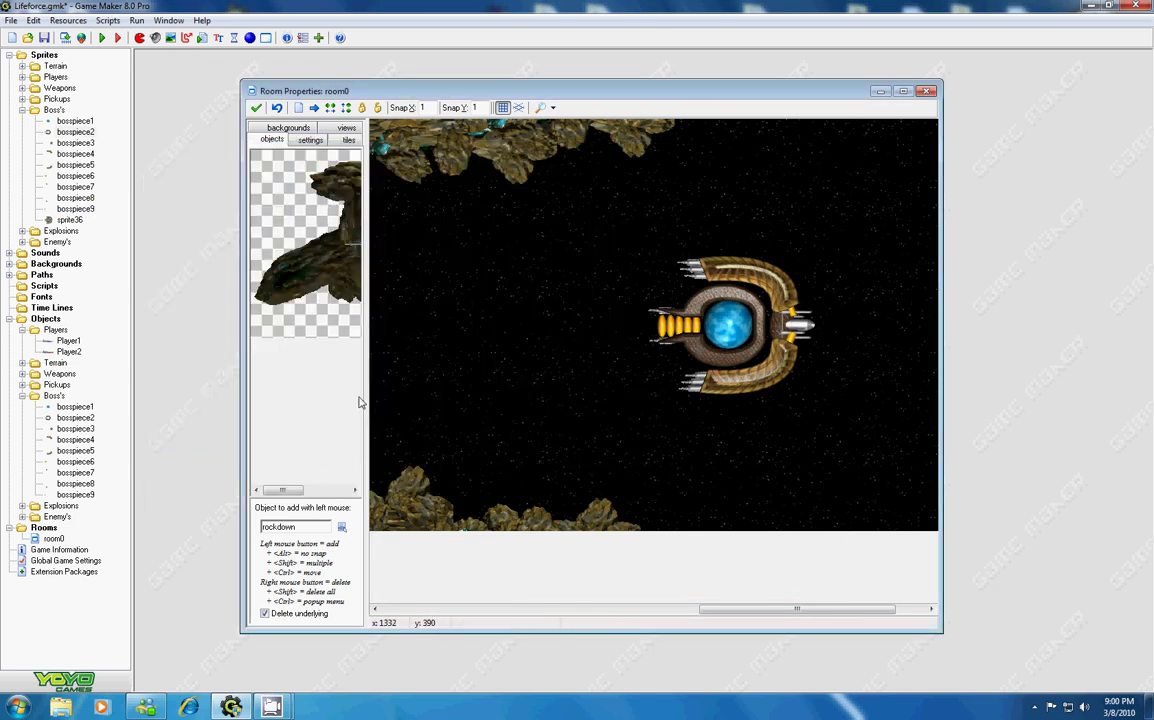
Place a bosspiece1 instance in the empty space in front of the assembled boss in room0
left_click(343, 527)
mouse_move(398, 584)
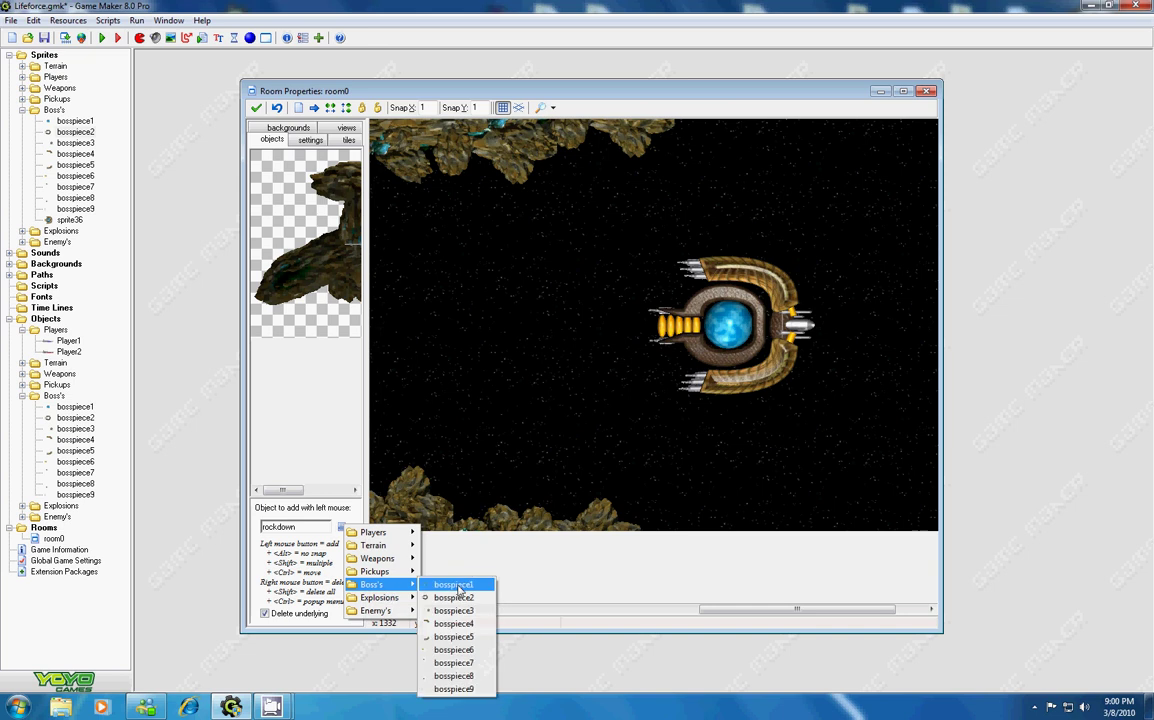
left_click(456, 584)
left_click(478, 320)
Place a bosspiece2 instance in room0, centred on the separate bosspiece1 orb
left_click(341, 527)
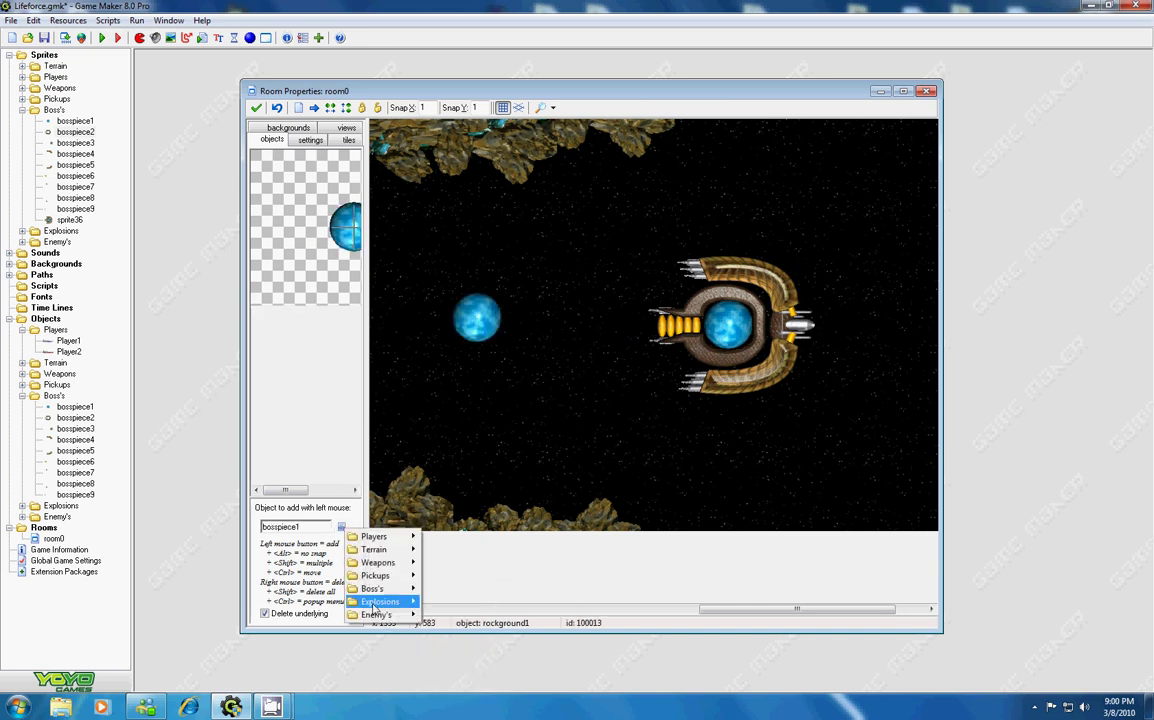
left_click(456, 547)
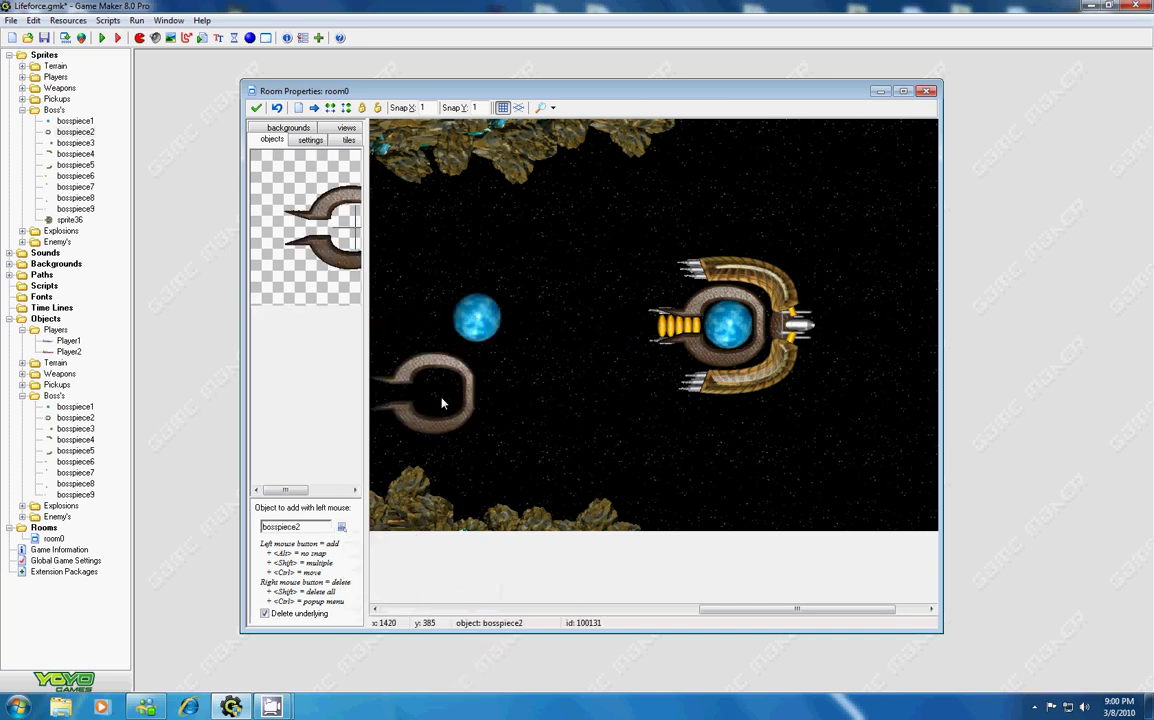
left_click(478, 320)
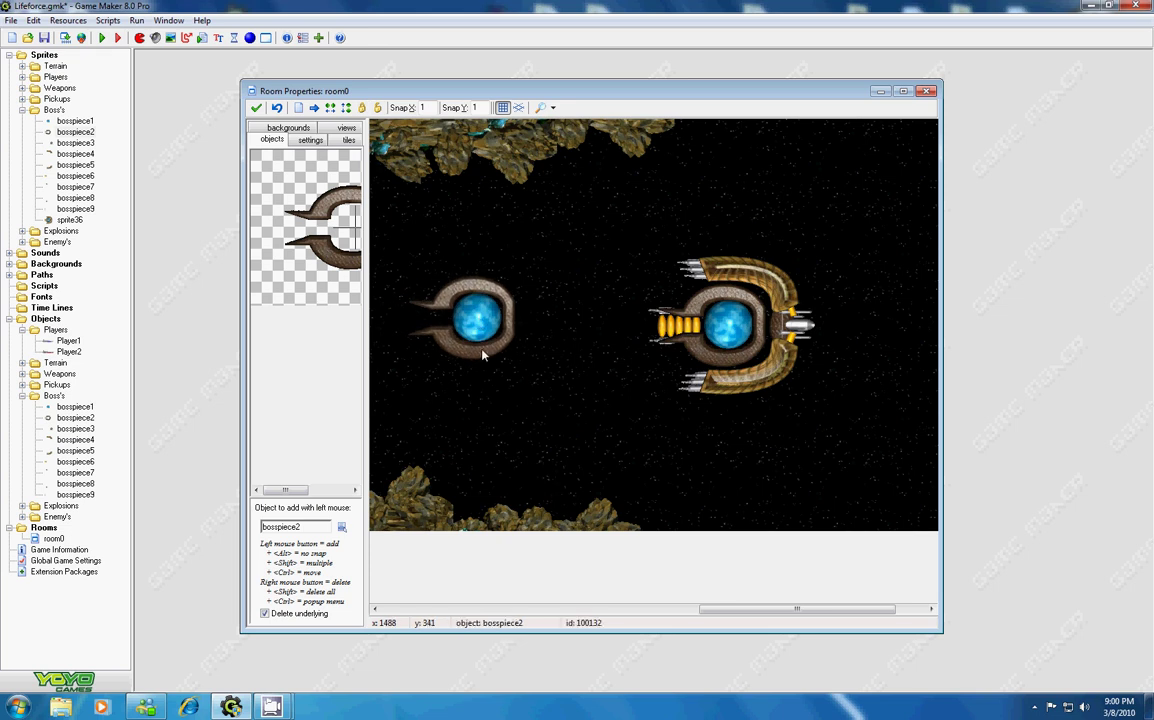
Remove the bosspiece2 ring from around the separate orb and place one above the front of the assembled boss
right_click(502, 289)
left_click_drag(536, 257, 628, 221)
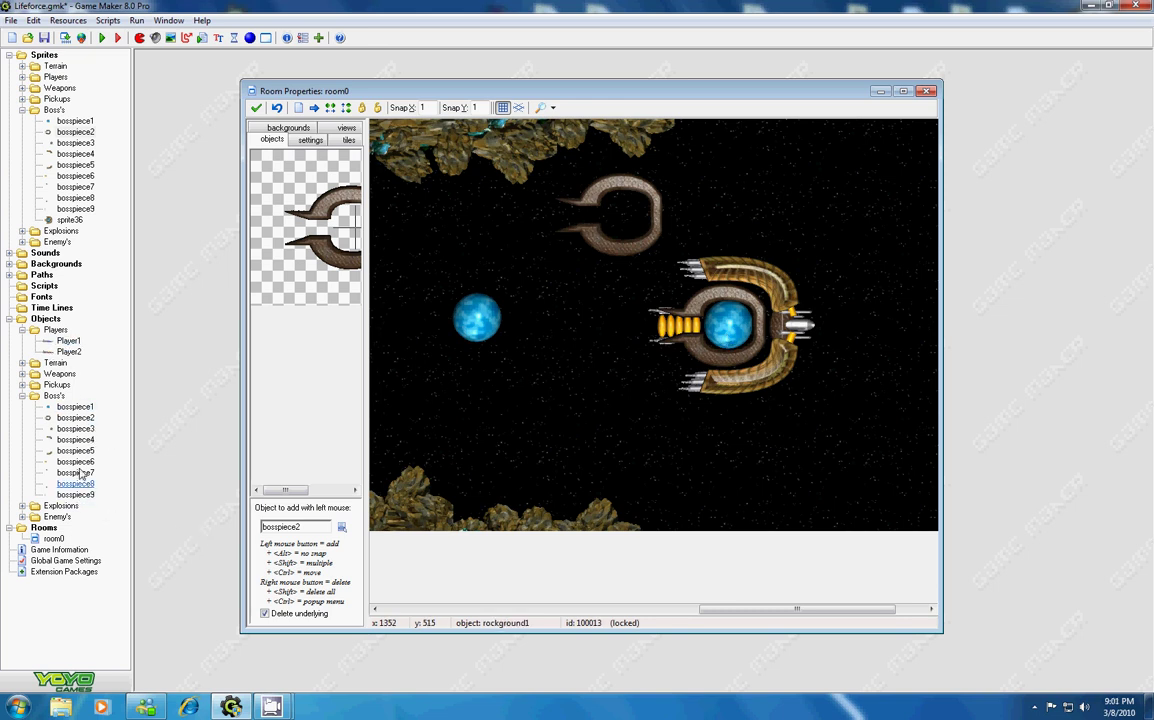
Open the bosspiece1 object in an enlarged properties window and show its Step event actions
double_click(81, 408)
left_click_drag(506, 203, 377, 134)
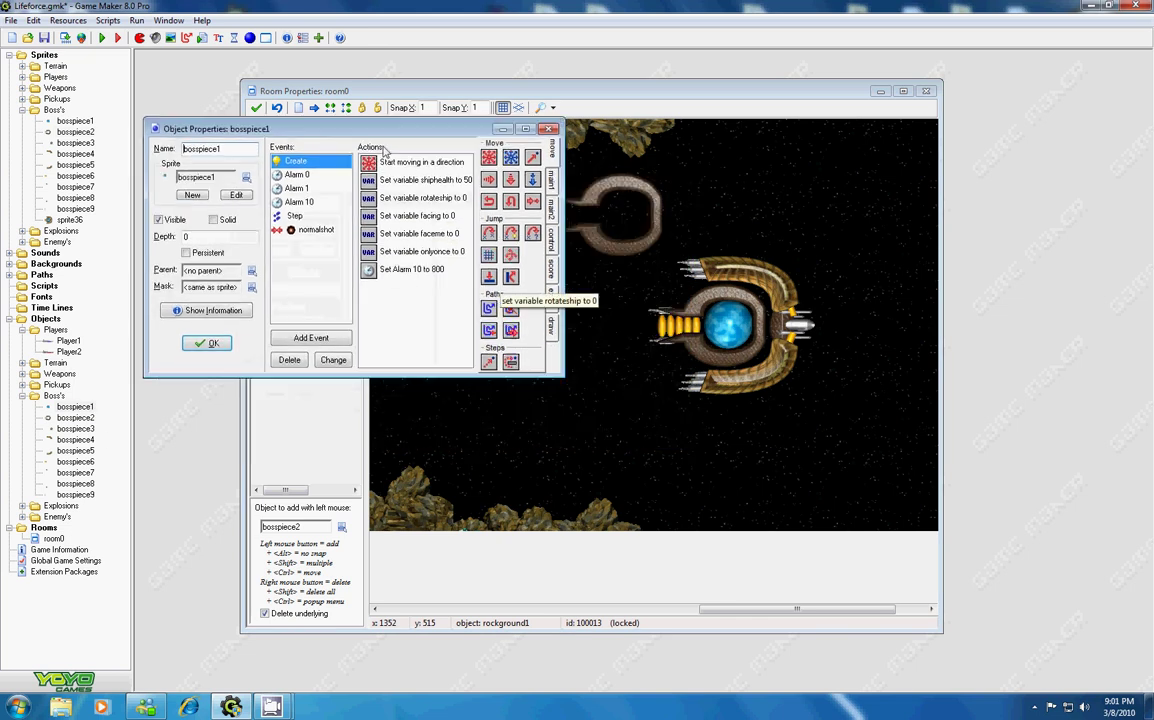
left_click_drag(562, 375, 631, 505)
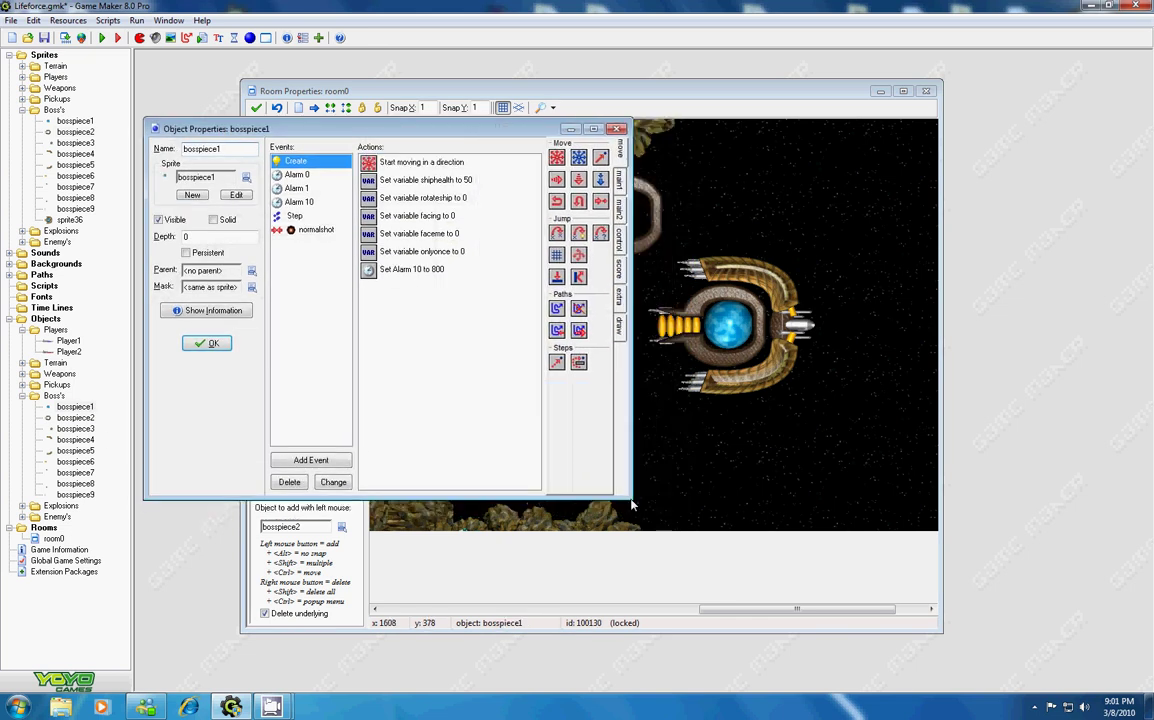
left_click(295, 216)
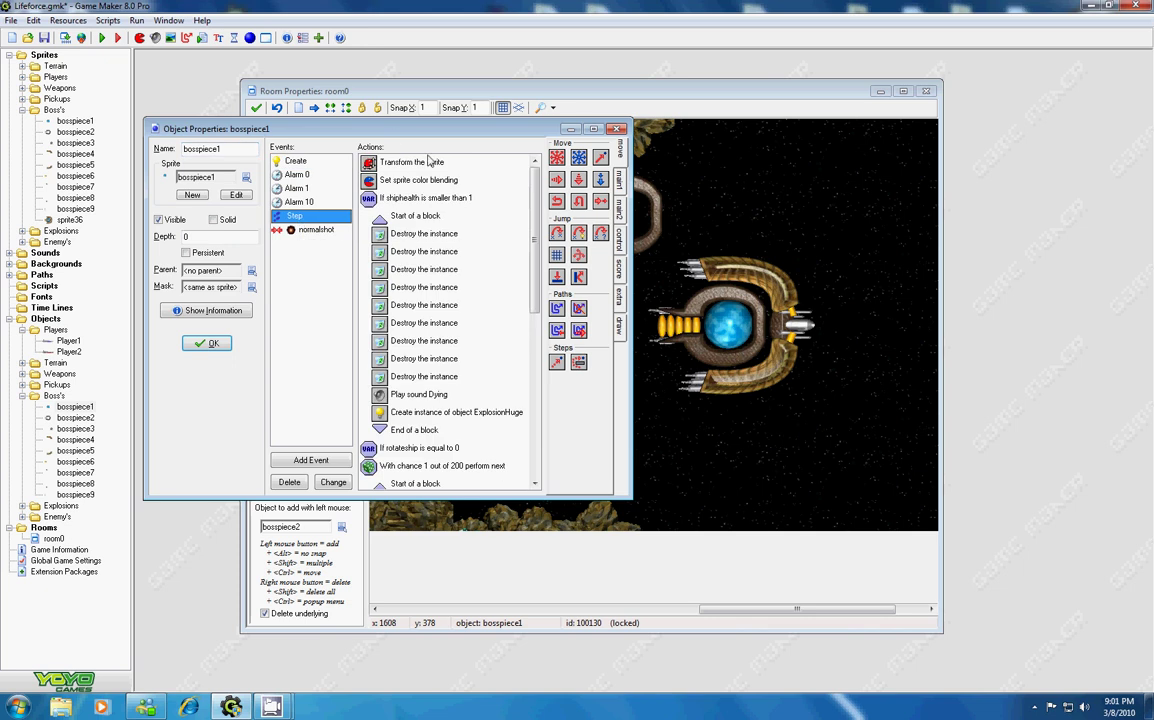
Look through the actions in bosspiece1's Step event and close the object's properties
left_click_drag(538, 245, 538, 300)
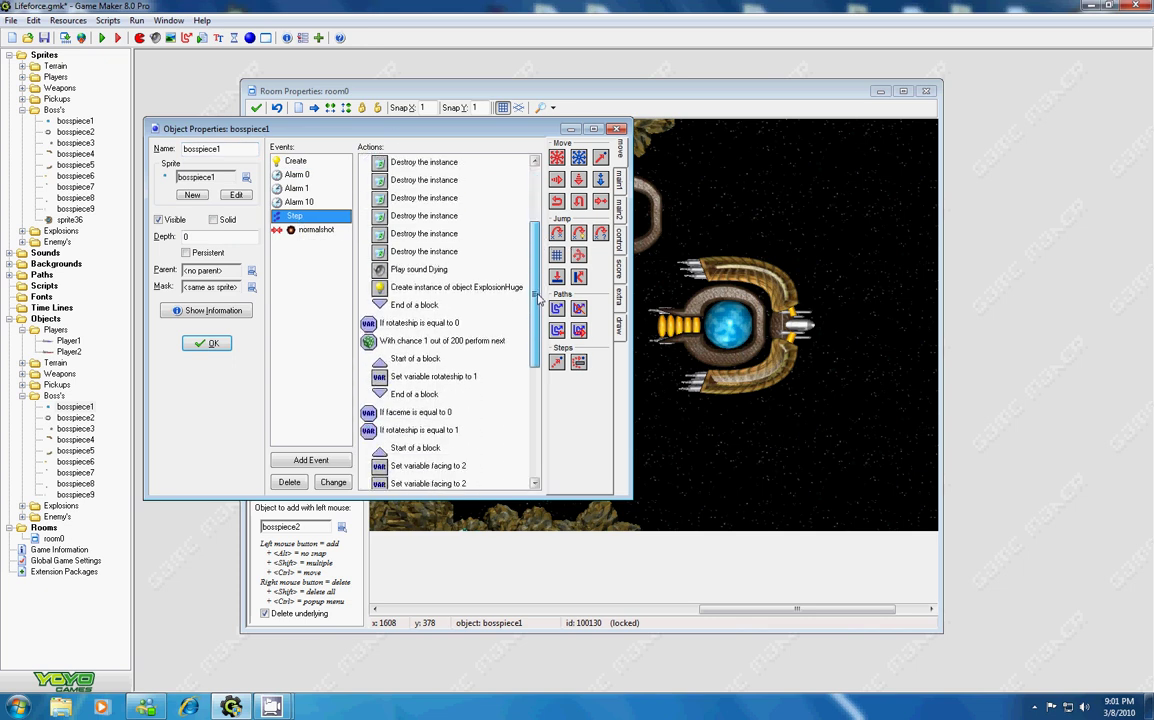
scroll(463, 281, "up", 3)
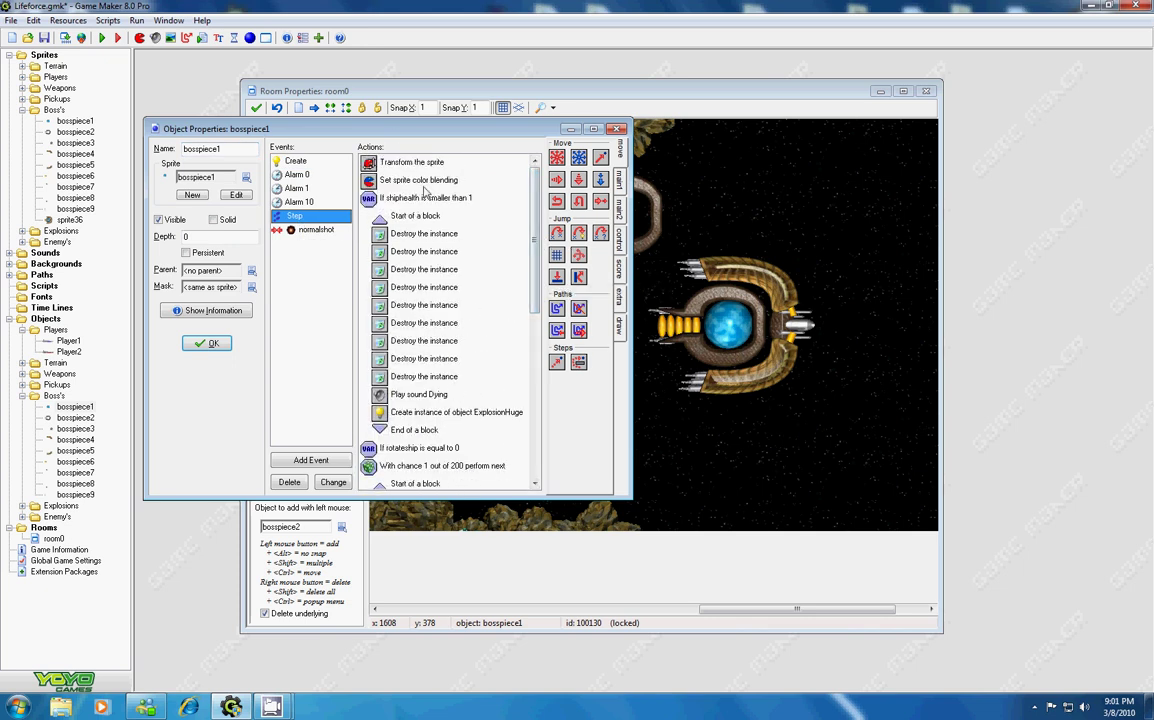
left_click_drag(392, 127, 419, 124)
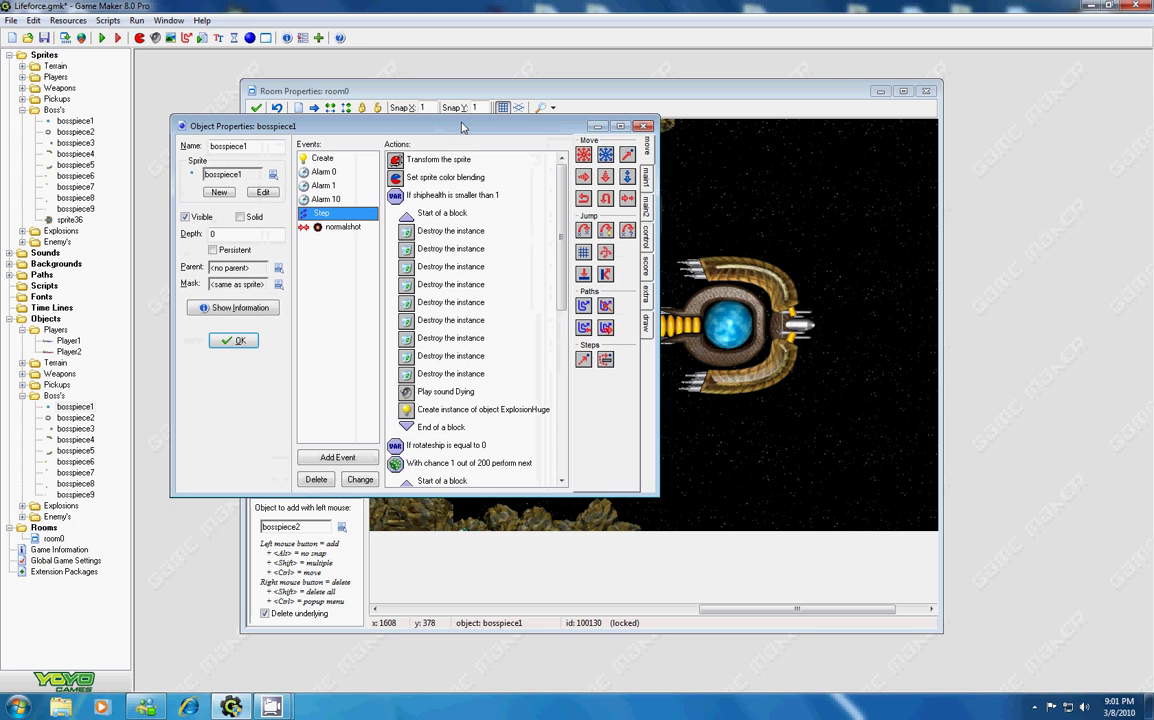
left_click(642, 127)
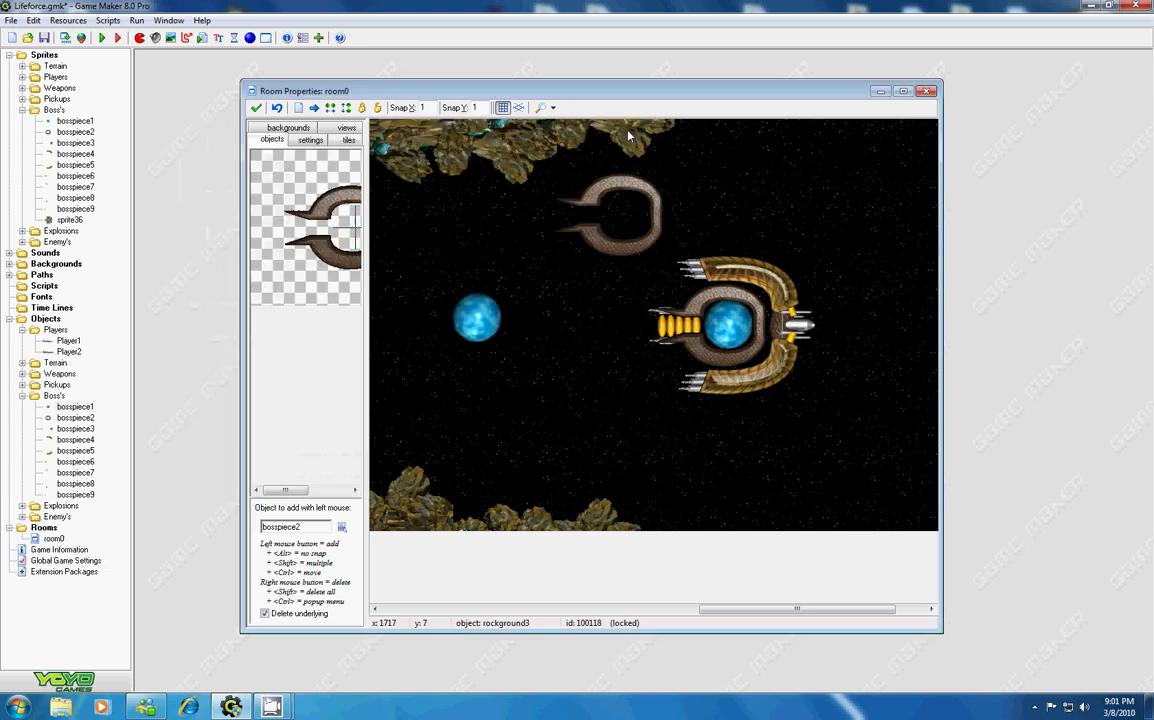
Open the bosspiece2 object and inspect the x and y targets of the Jump to Position action in its Step event
double_click(75, 418)
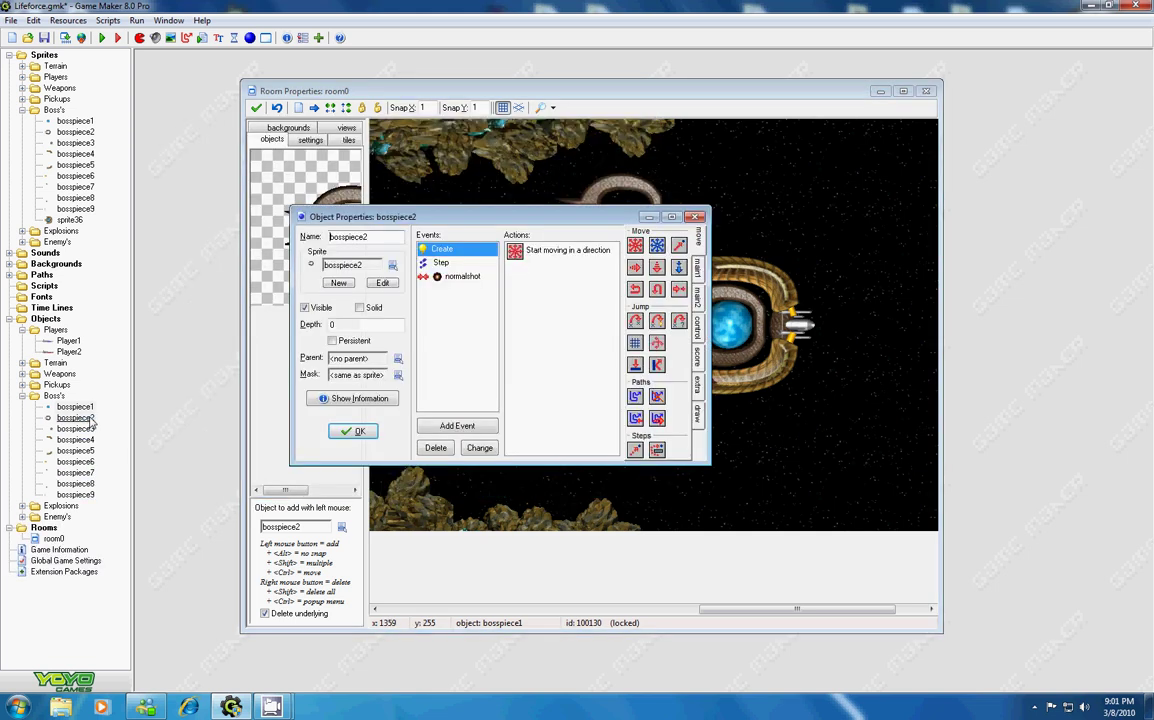
left_click_drag(443, 216, 407, 203)
left_click(400, 248)
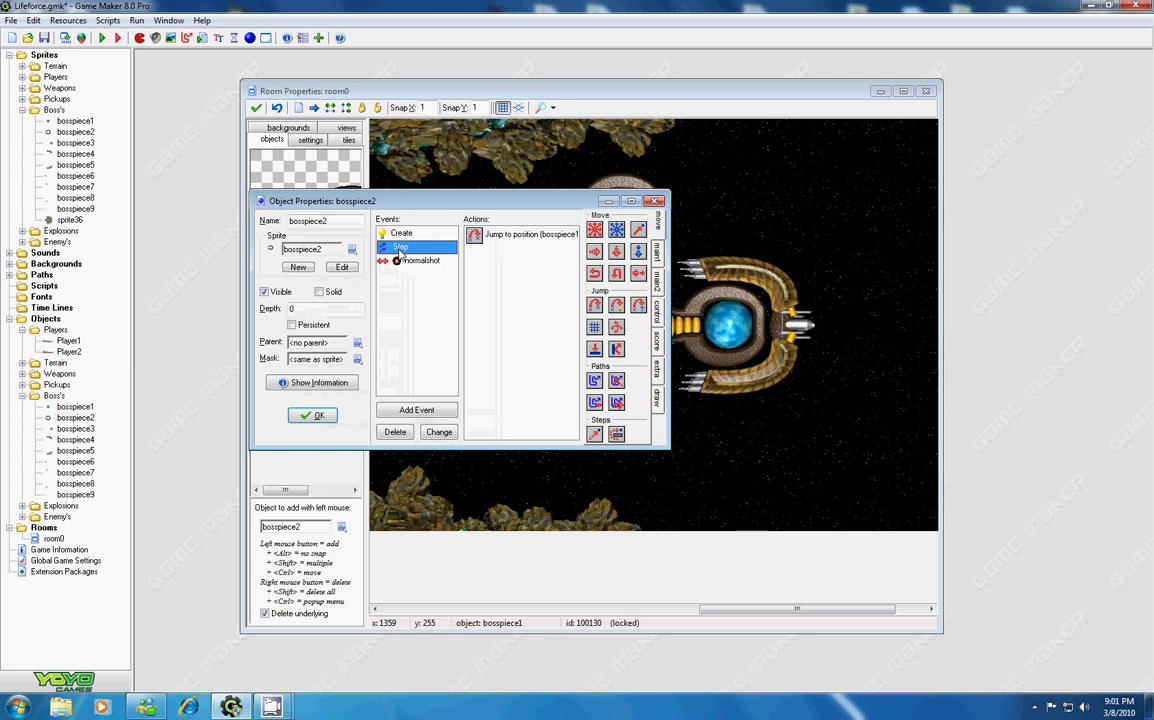
key("Return")
left_click_drag(500, 201, 398, 190)
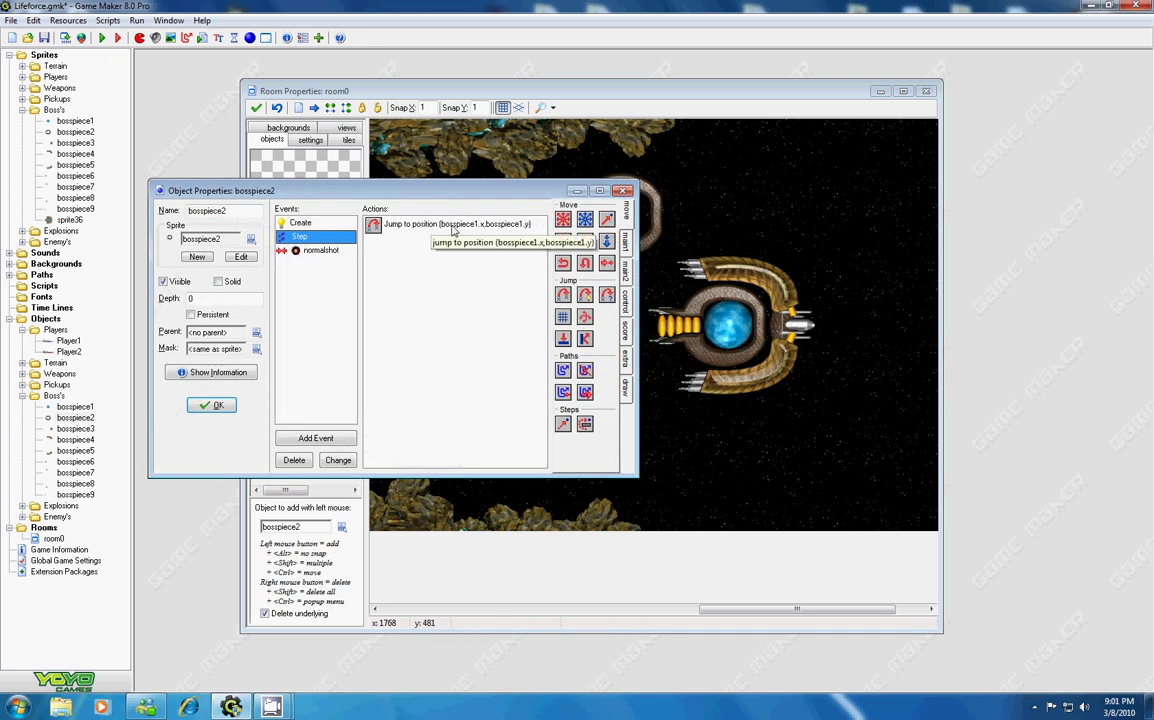
double_click(453, 226)
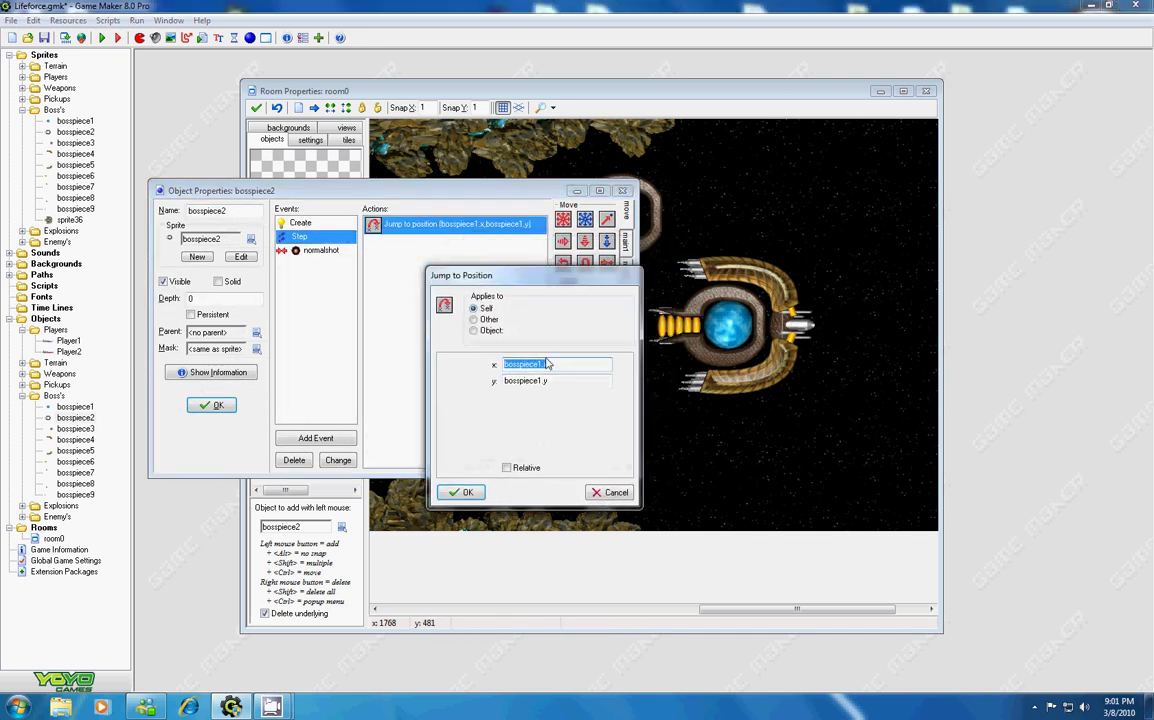
left_click(548, 364)
left_click(457, 494)
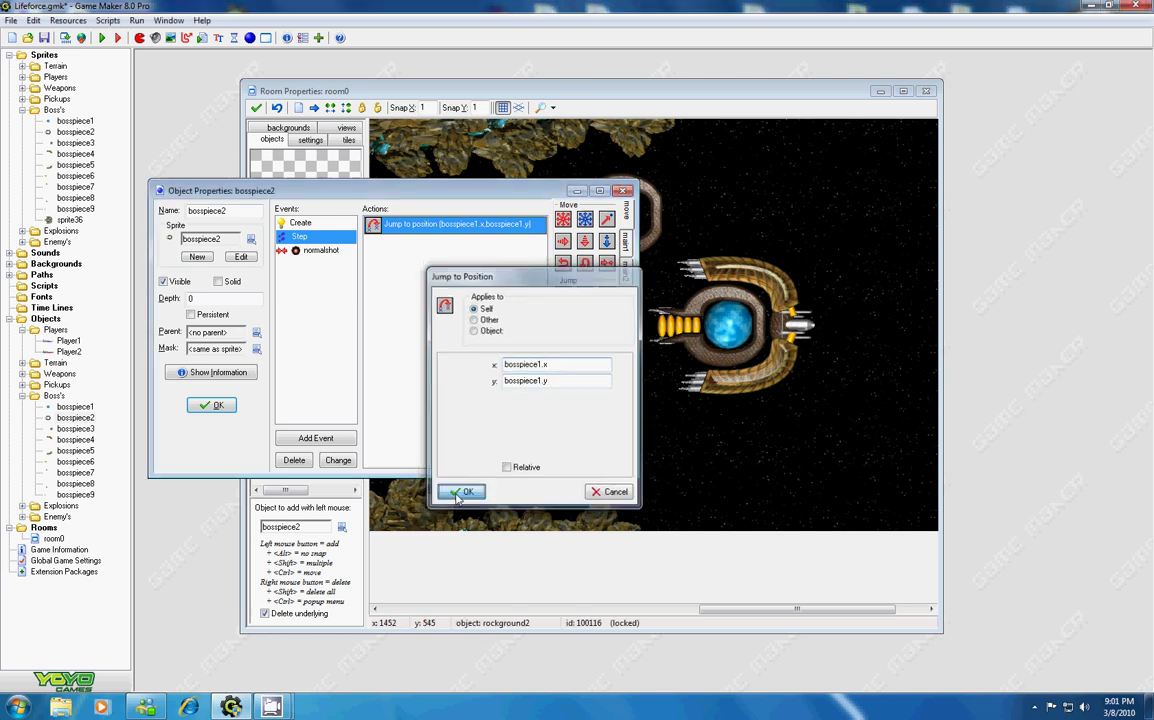
Place a trial bosspiece1 orb between the separate orb and the assembled boss in room0 and remove it again
left_click(700, 469)
key("ctrl+z")
left_click(341, 527)
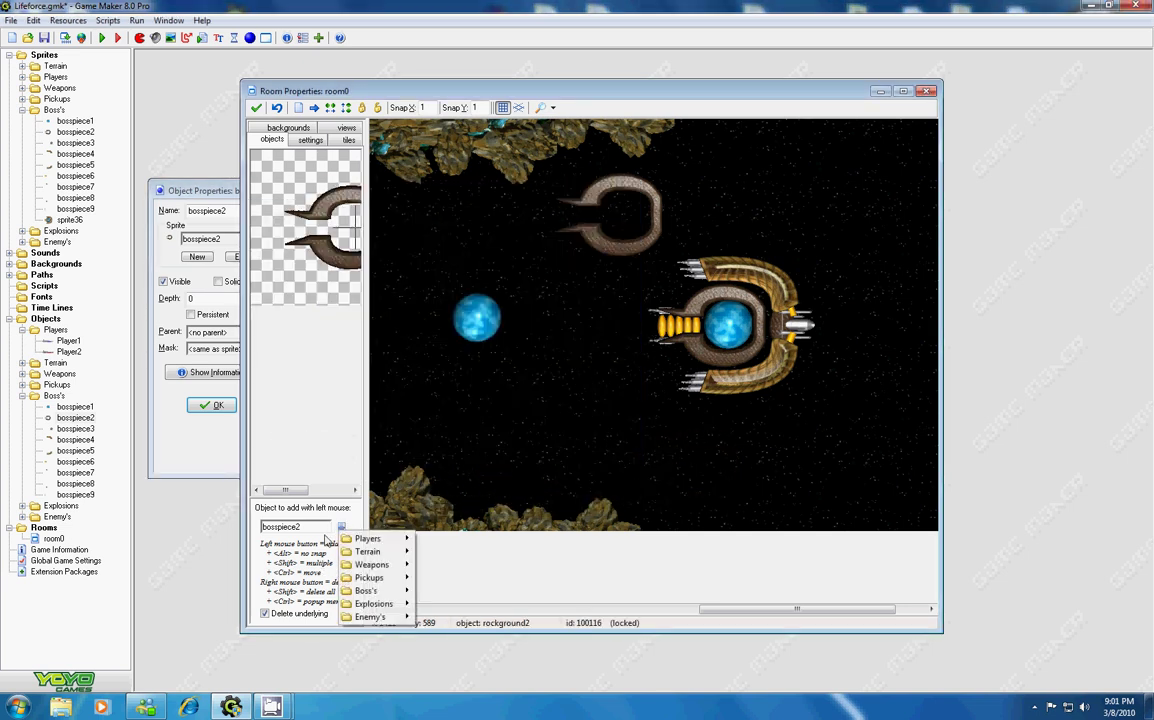
mouse_move(397, 590)
left_click(450, 590)
left_click_drag(569, 399, 586, 360)
right_click(568, 335)
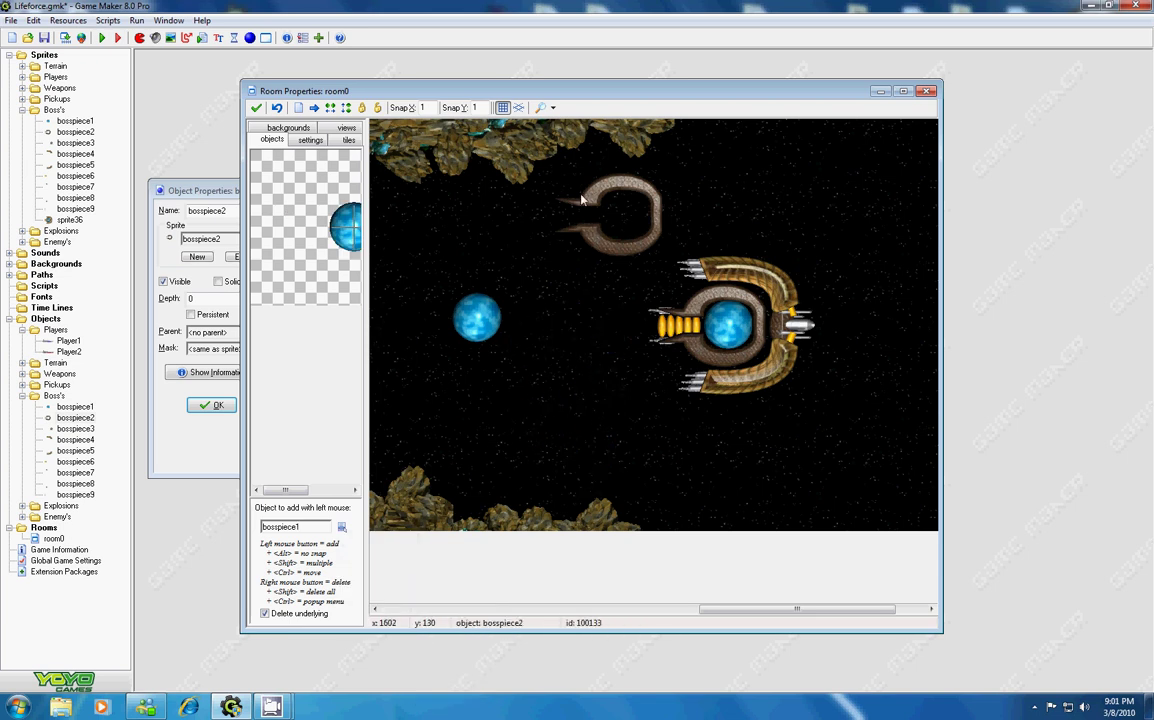
Delete the loose bosspiece2 ring and the separate bosspiece1 orb from room0, keeping only the assembled boss
right_click(622, 250)
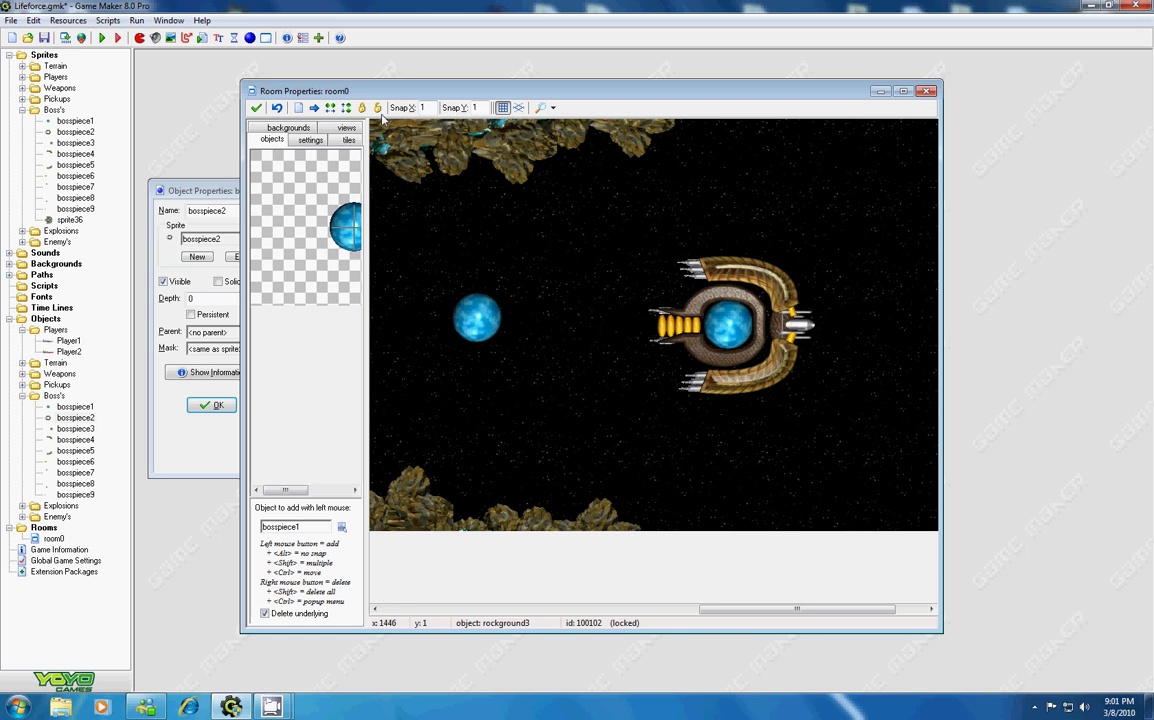
right_click(477, 316)
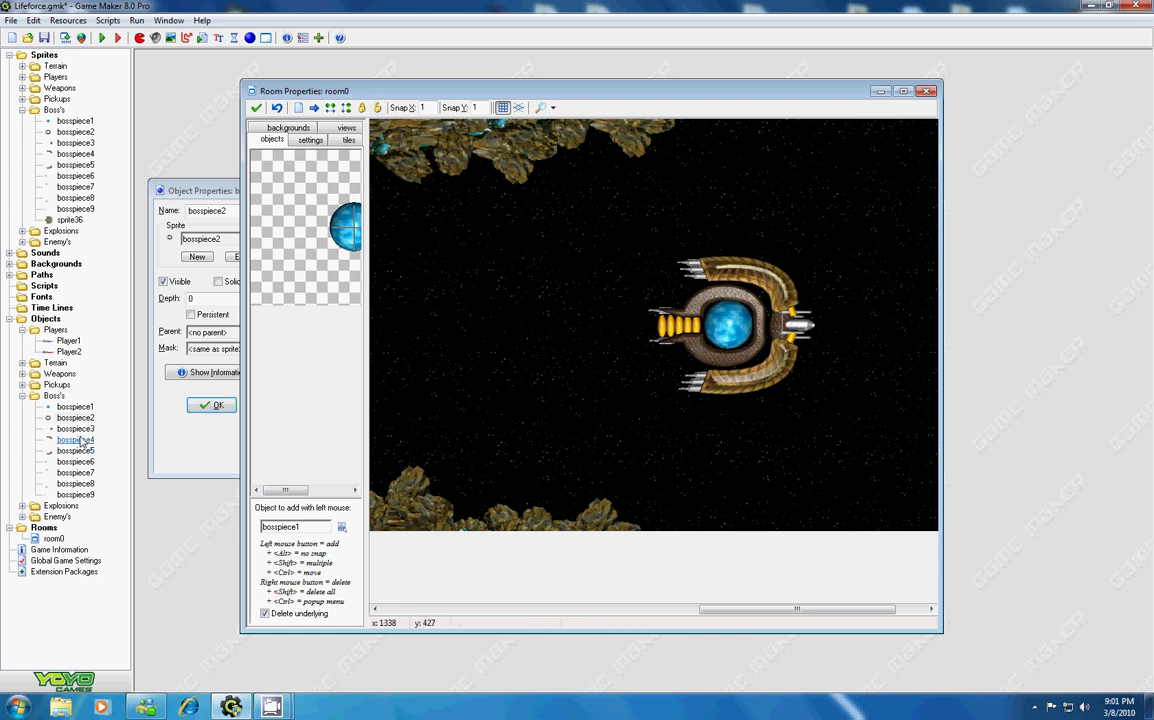
Open the bosspiece9 object, inspect the Jump to Position action in its Step event, and close the object
left_click(78, 494)
double_click(80, 494)
left_click(458, 280)
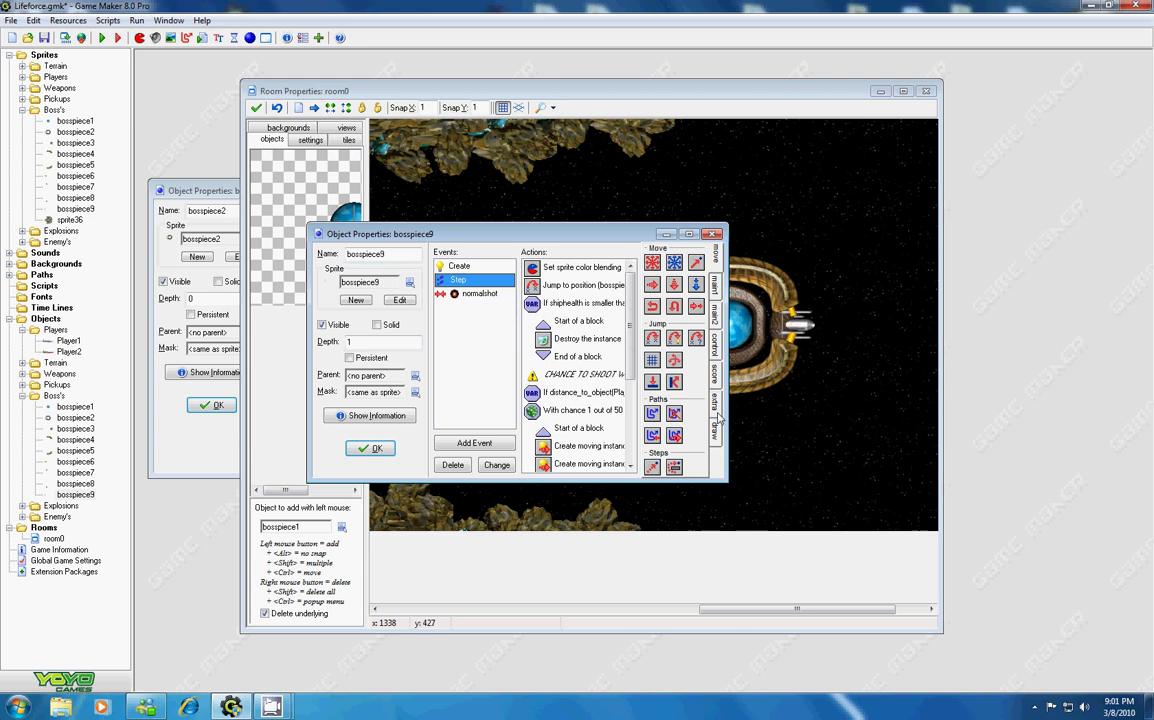
left_click_drag(728, 482, 820, 541)
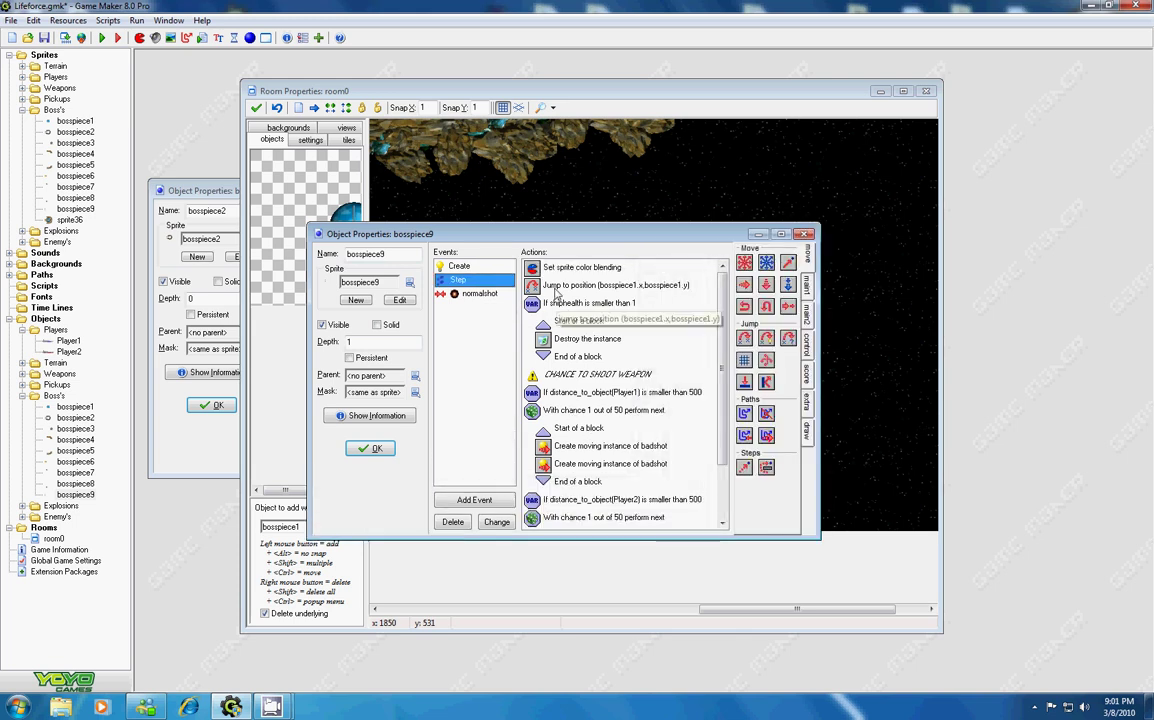
double_click(600, 285)
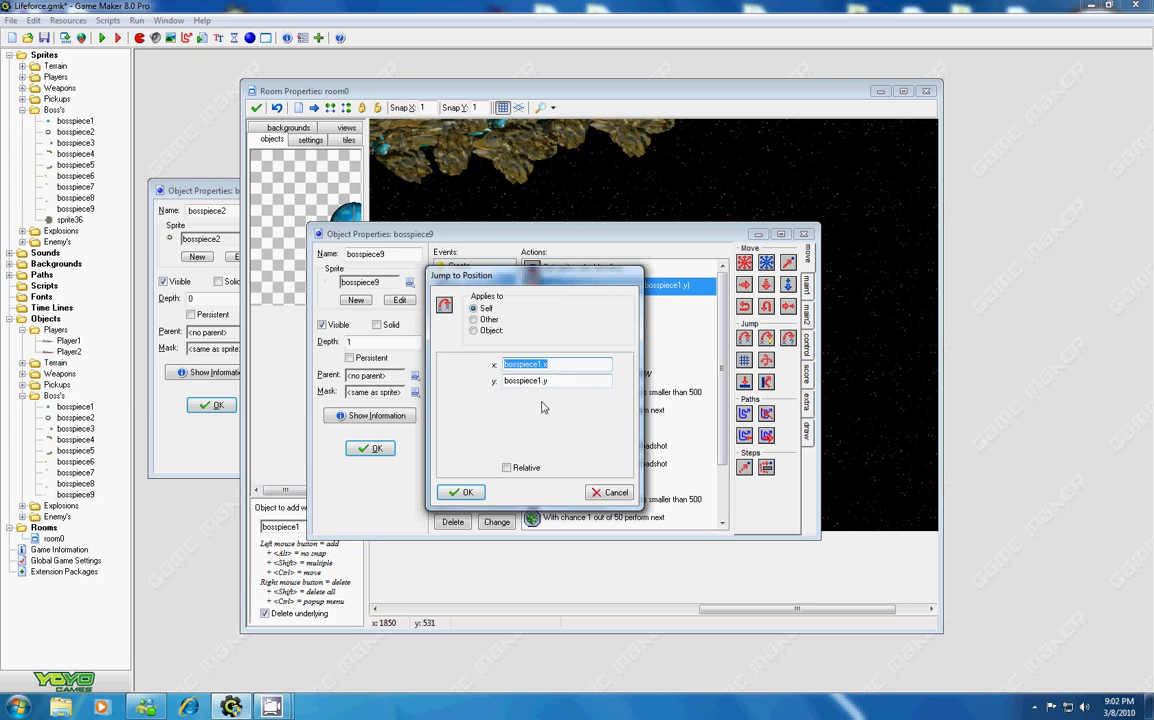
left_click(460, 491)
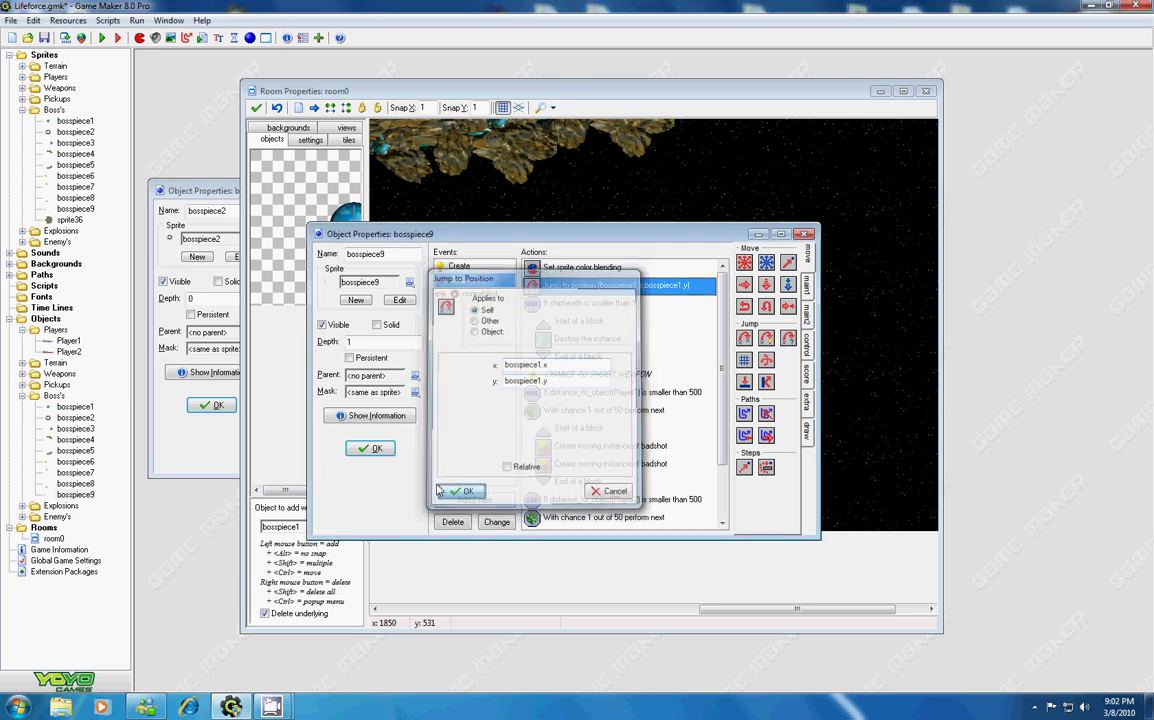
left_click(377, 449)
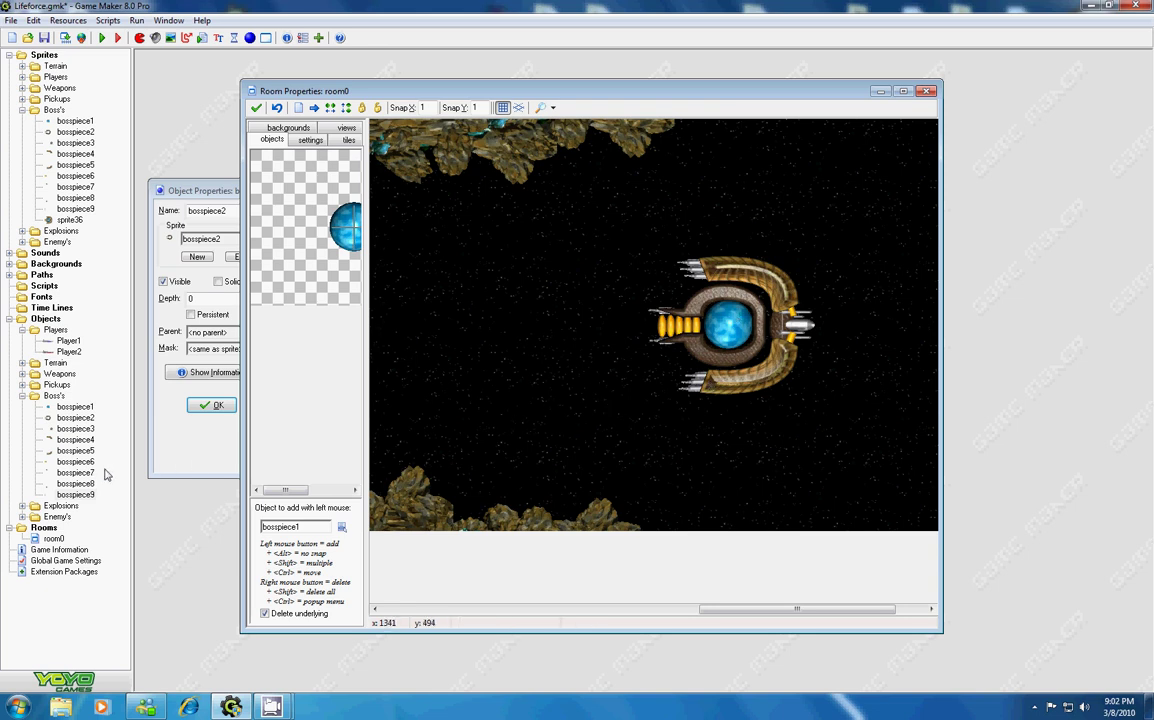
Bring the start of room0 with the player's ship into view
left_click_drag(752, 609, 428, 611)
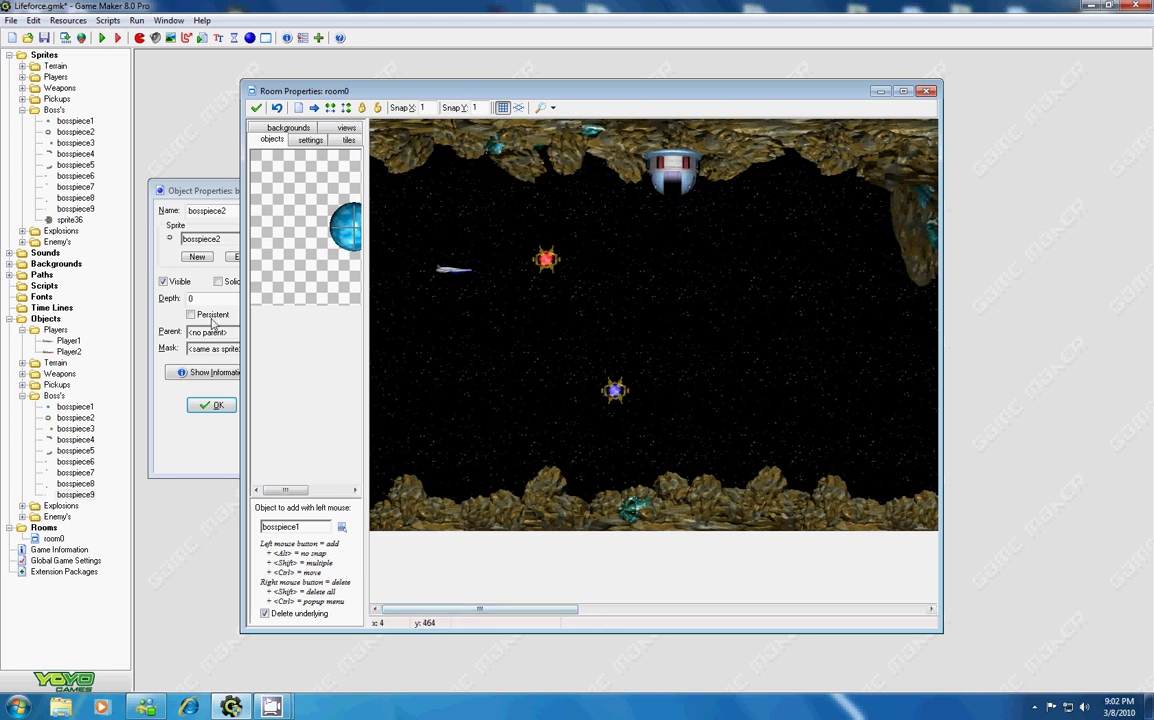